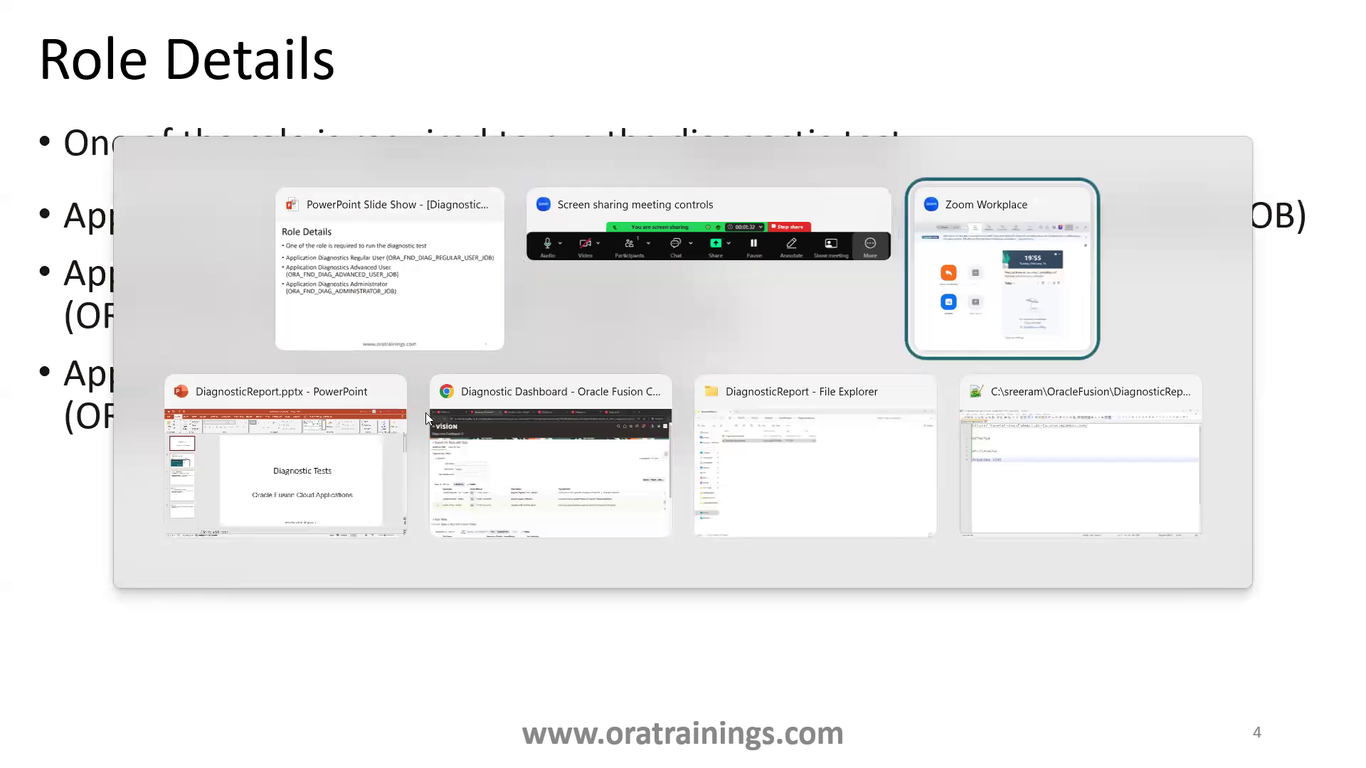
Step: From the Fusion home page, open Settings and Actions > Run Diagnostics Tests to reach the Diagnostic Dashboard
left_click(425, 412)
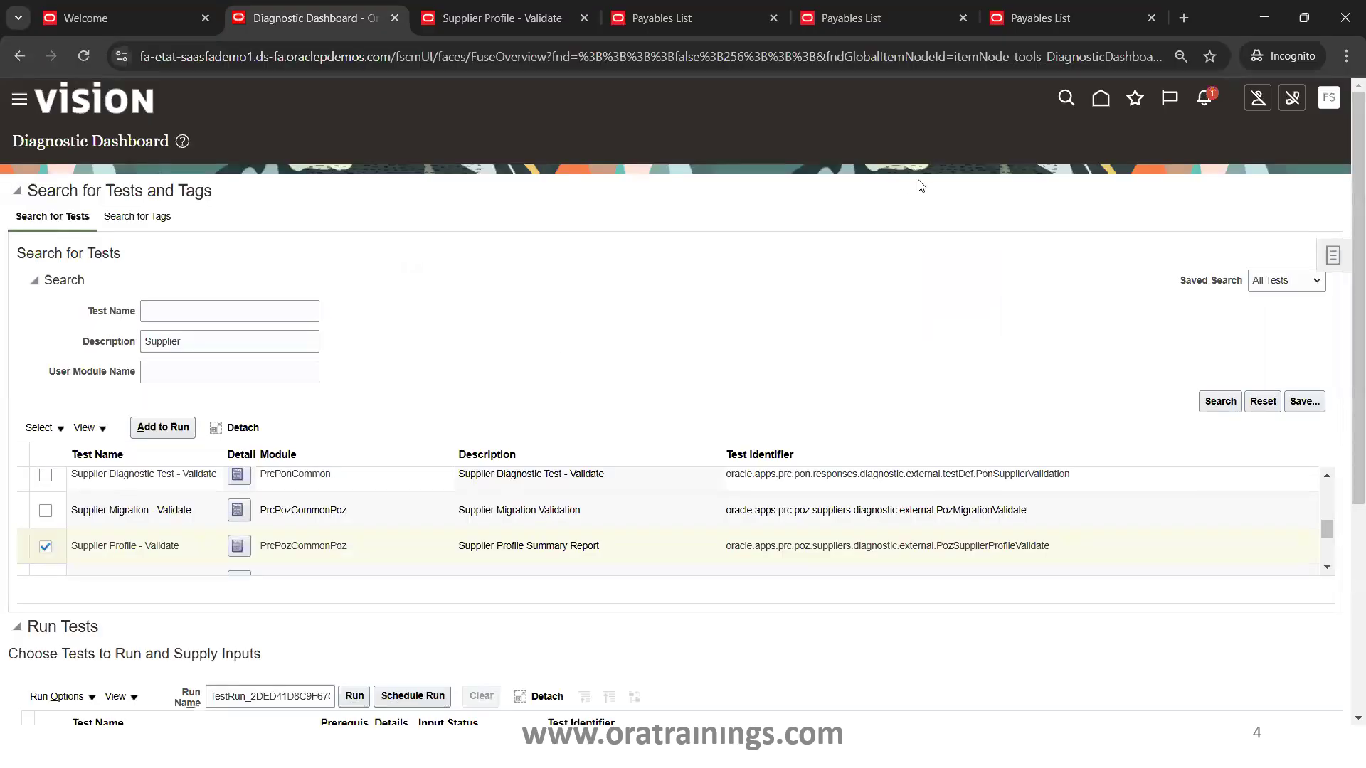
key("ctrl+1")
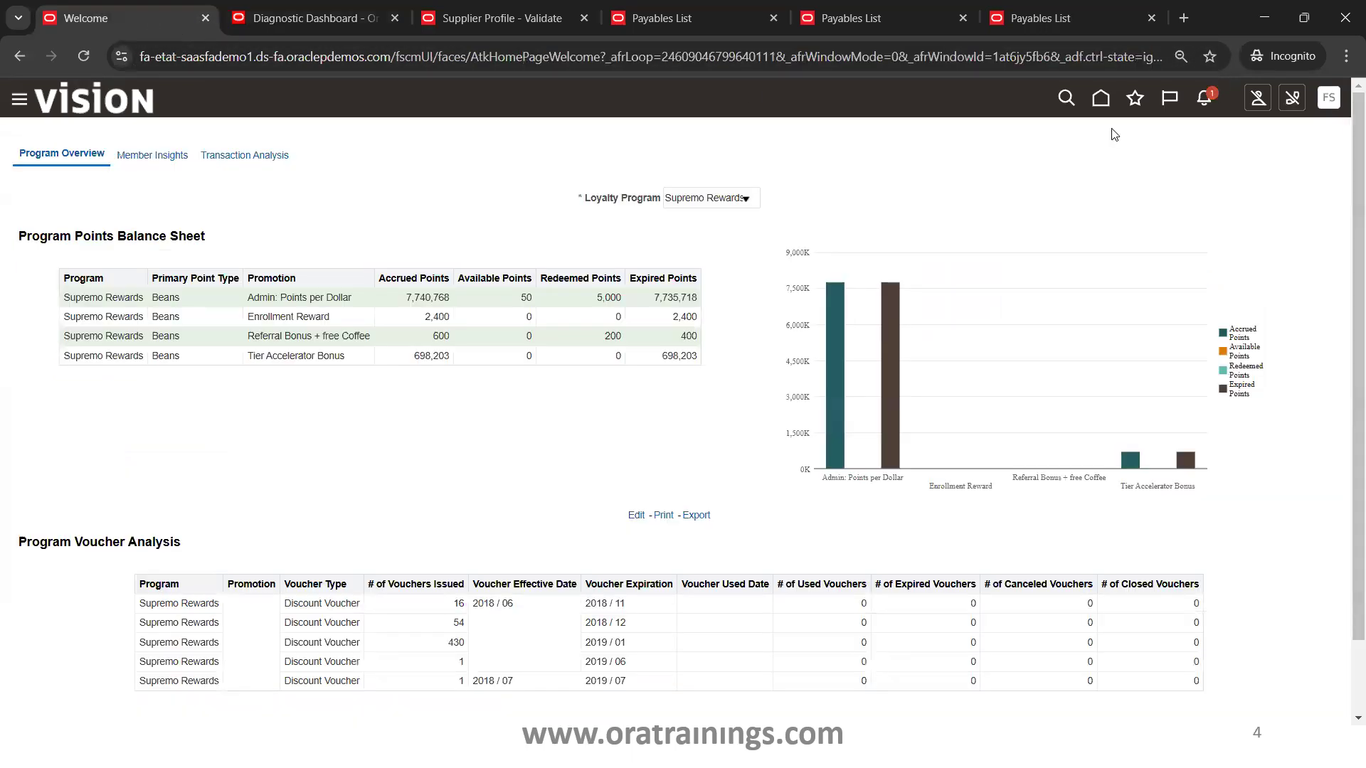
left_click(1101, 100)
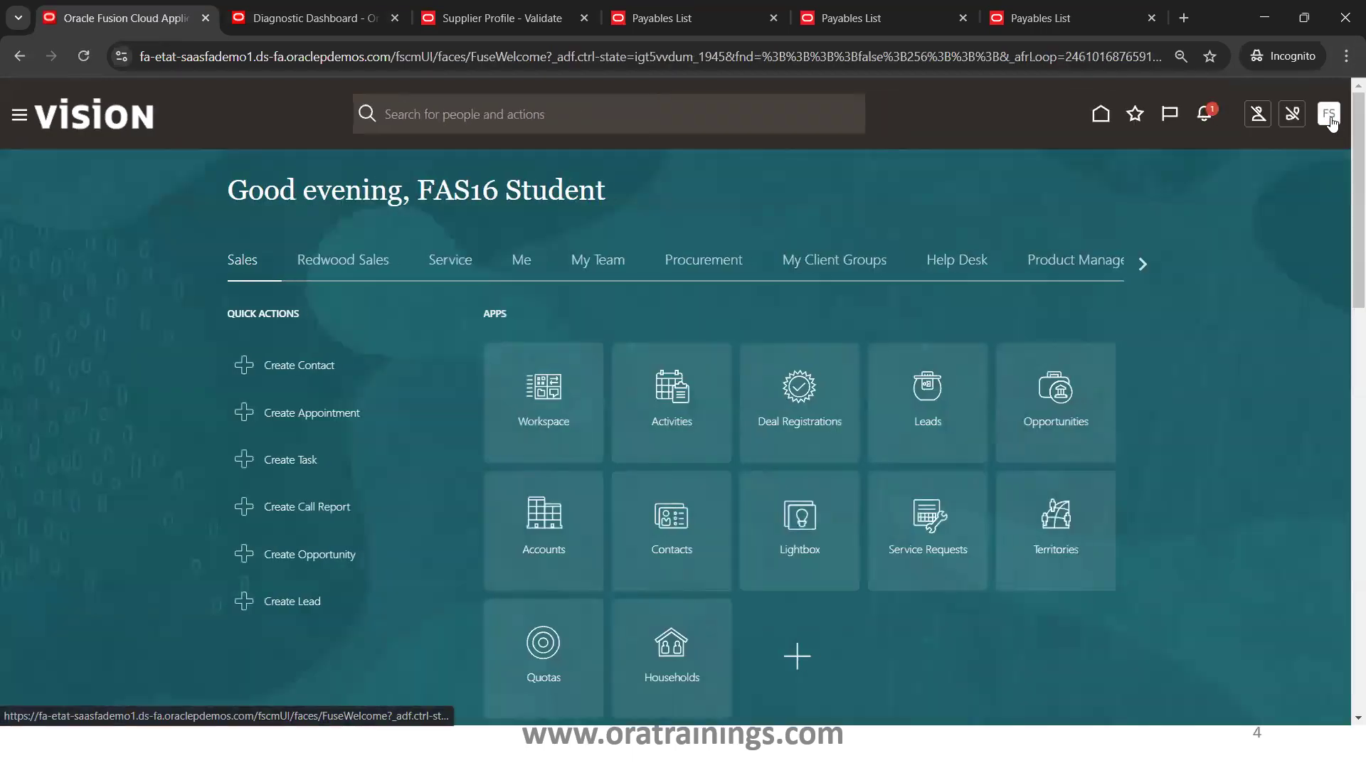
left_click(1329, 115)
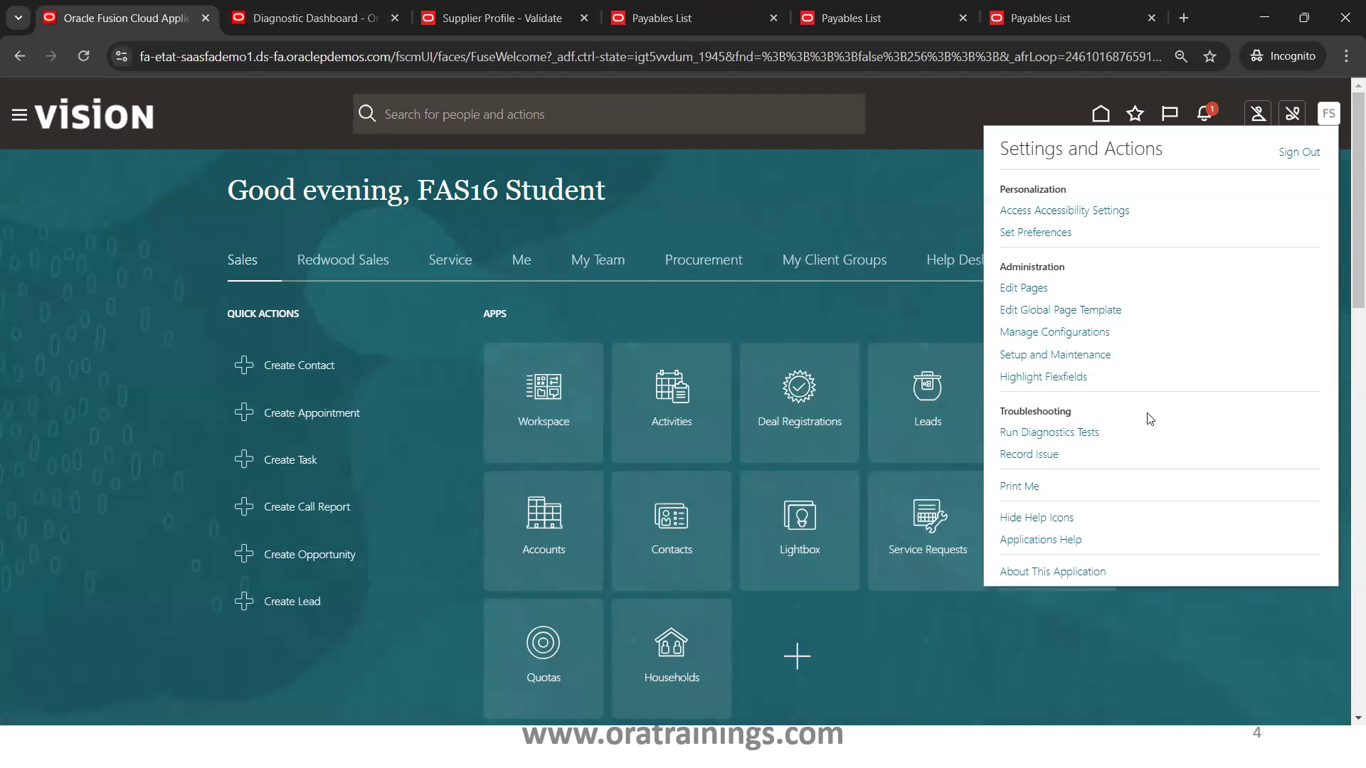
left_click(1073, 434)
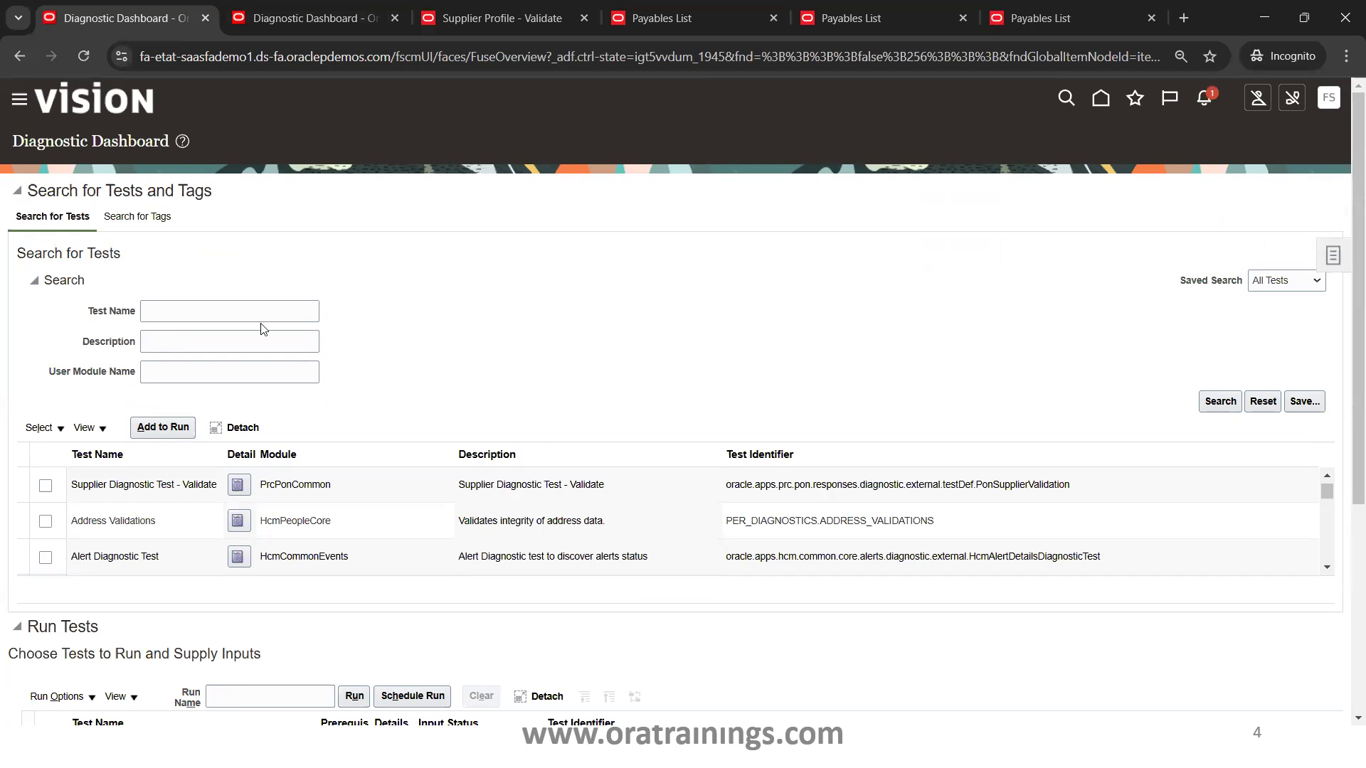
Step: Search tests described as 'Invoices' and add the Payables List test to the run
left_click(218, 336)
type("Invoices")
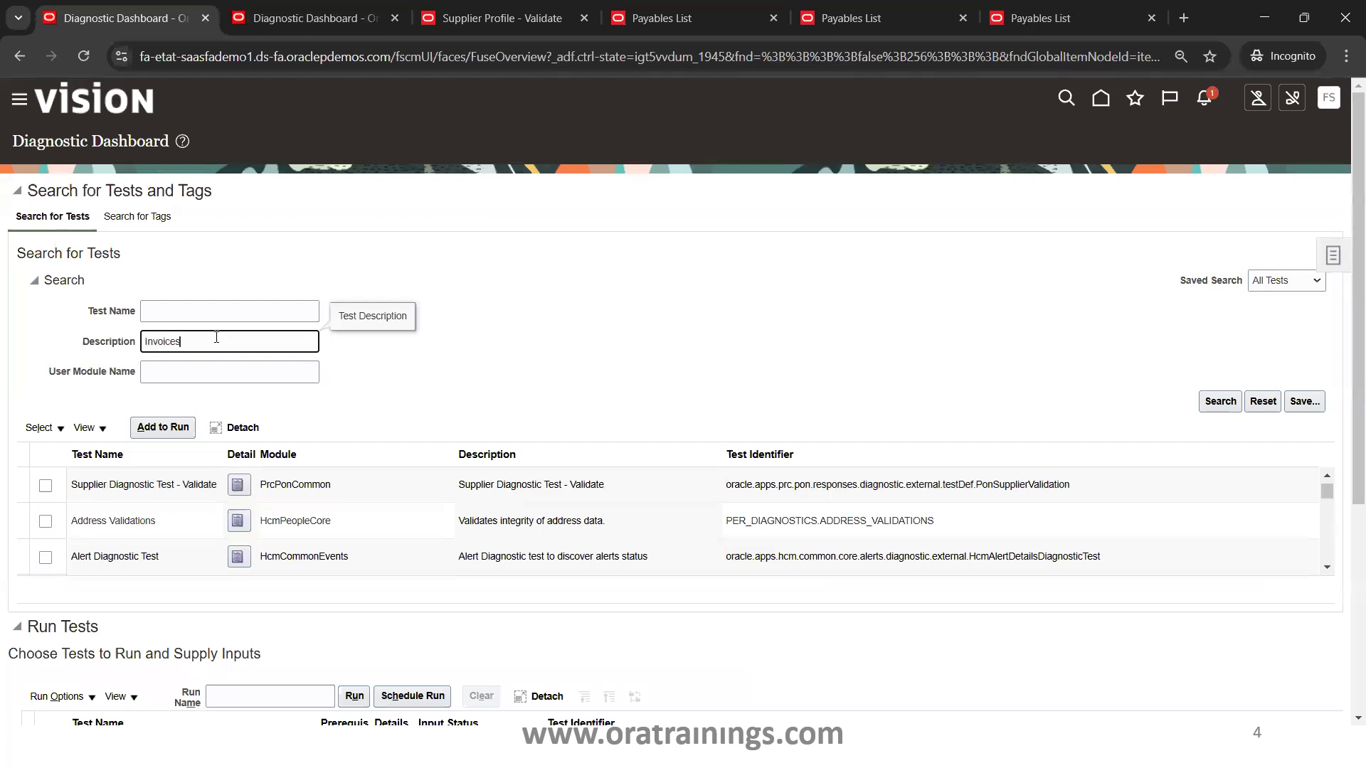
key("Return")
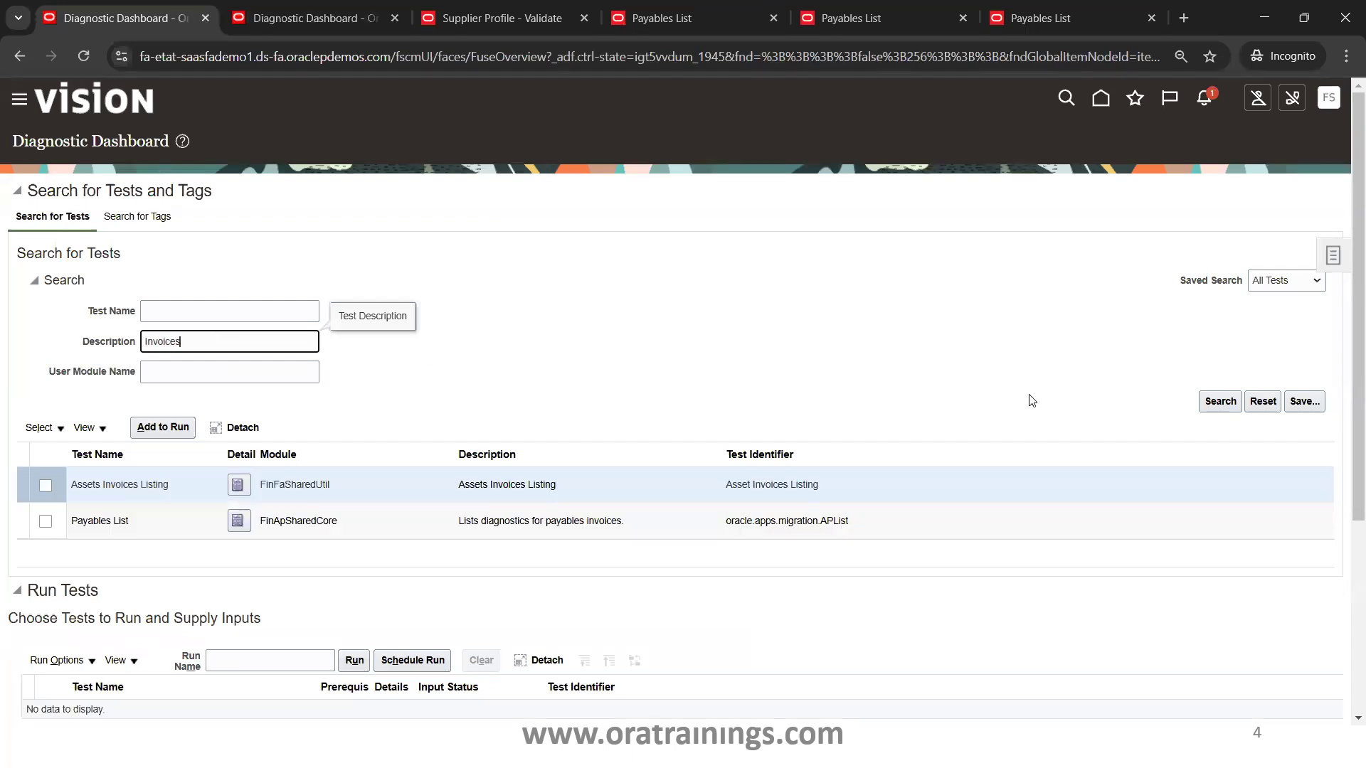
left_click(143, 524)
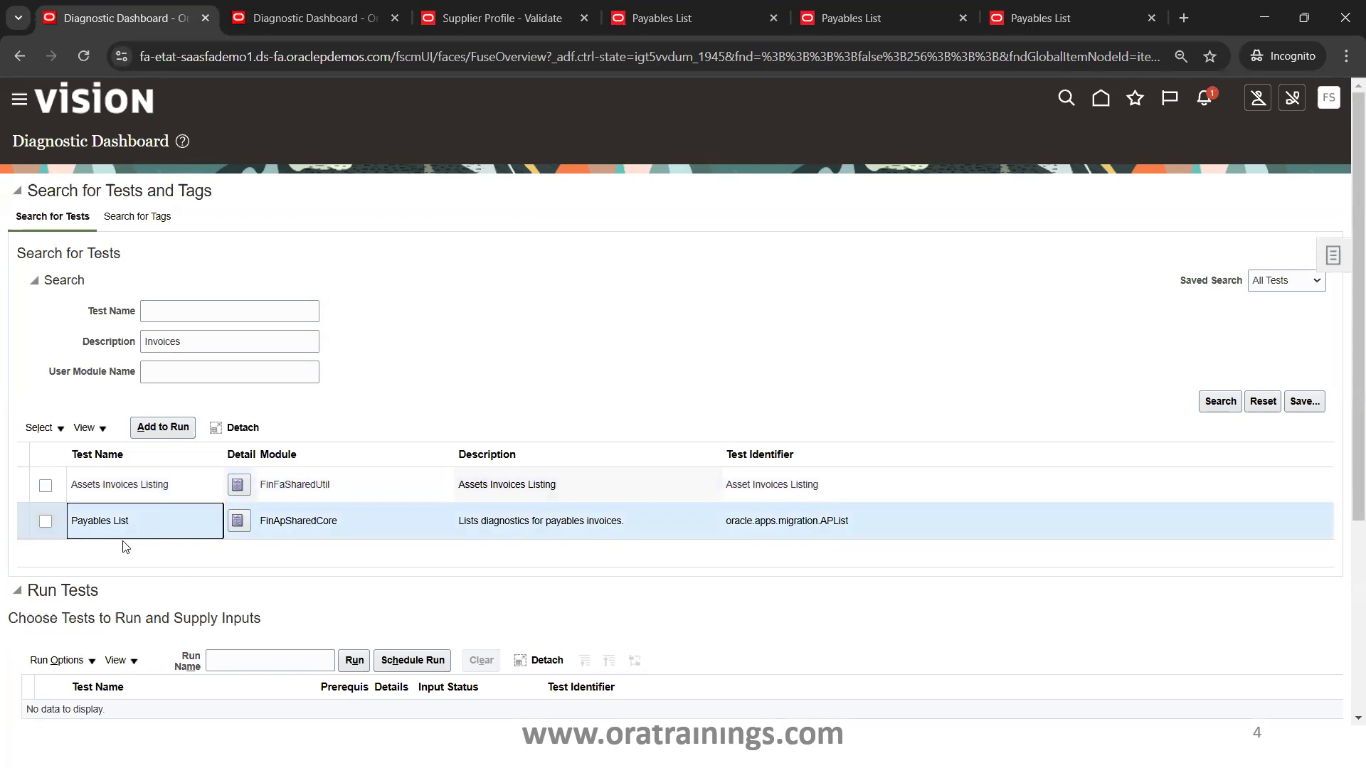
left_click(46, 524)
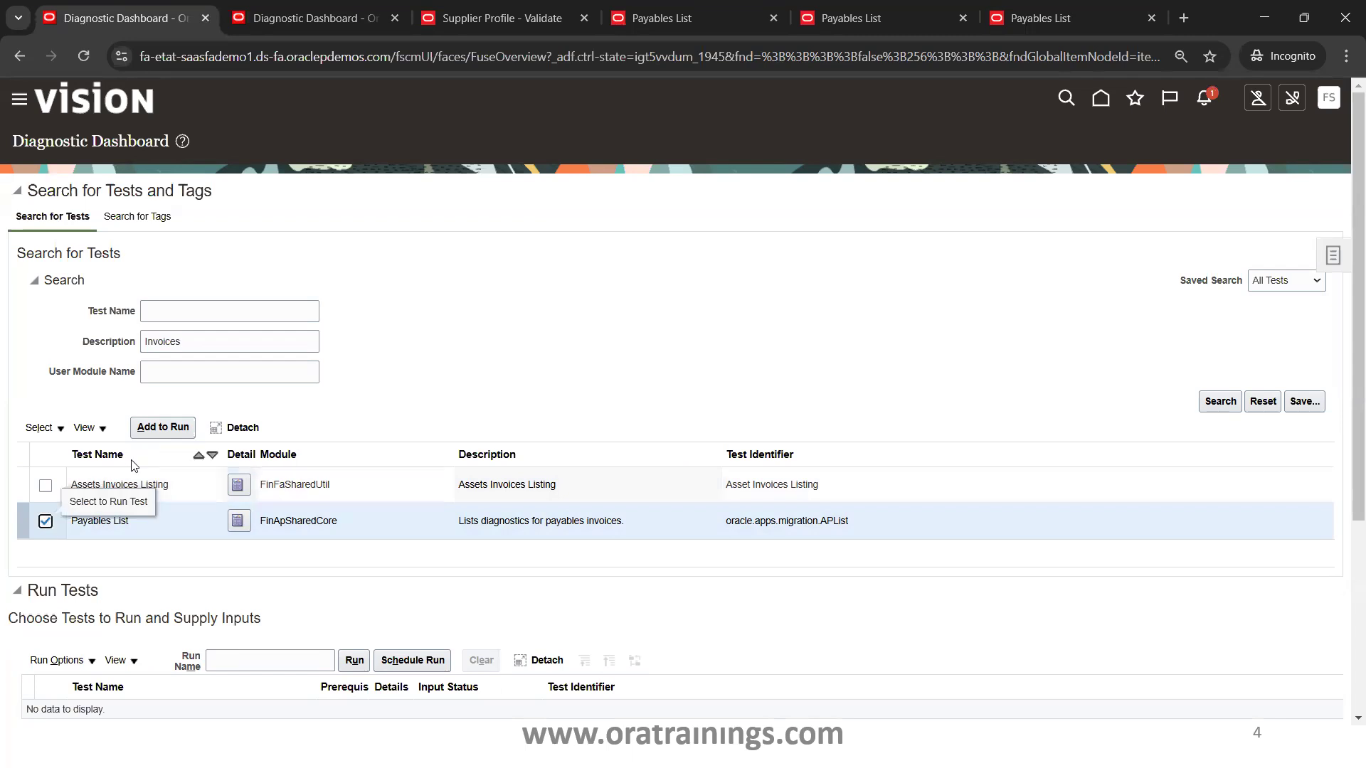
left_click(174, 427)
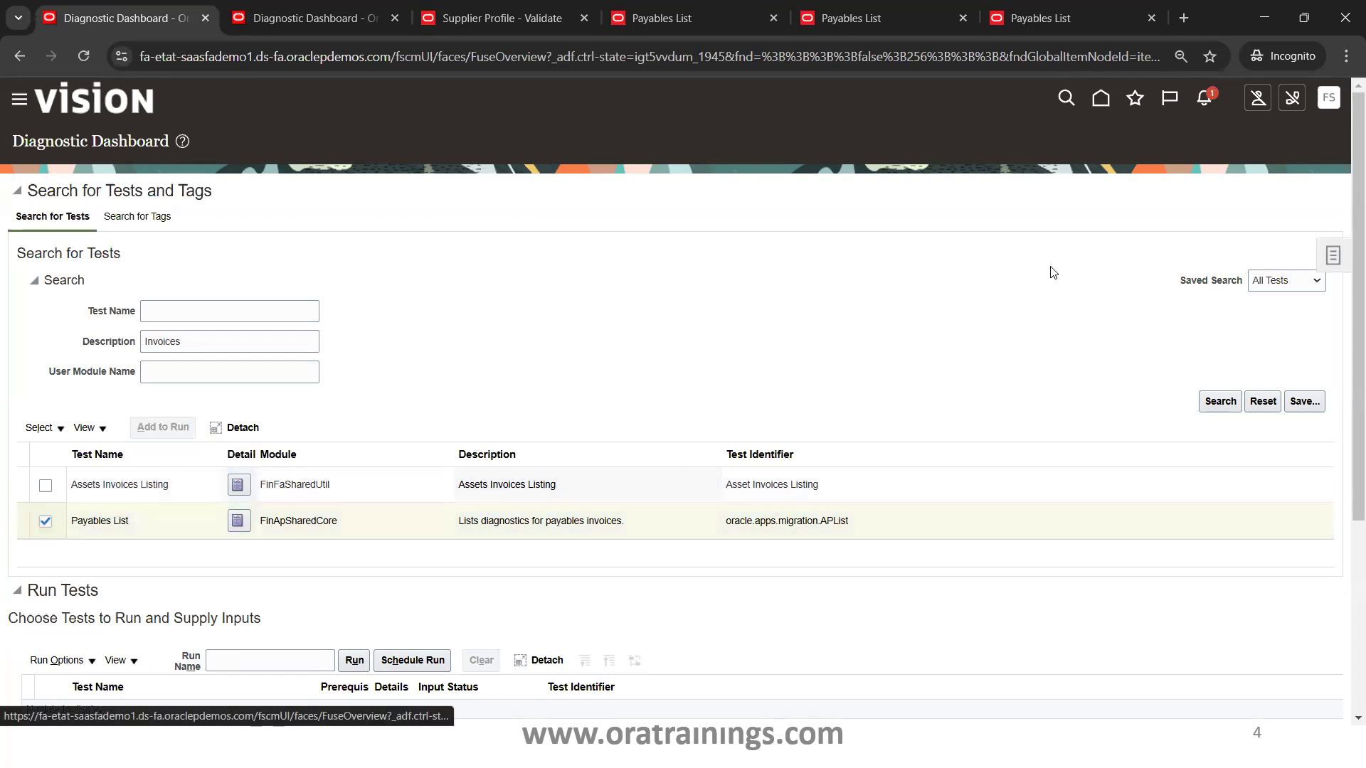
left_click_drag(1347, 233, 1346, 373)
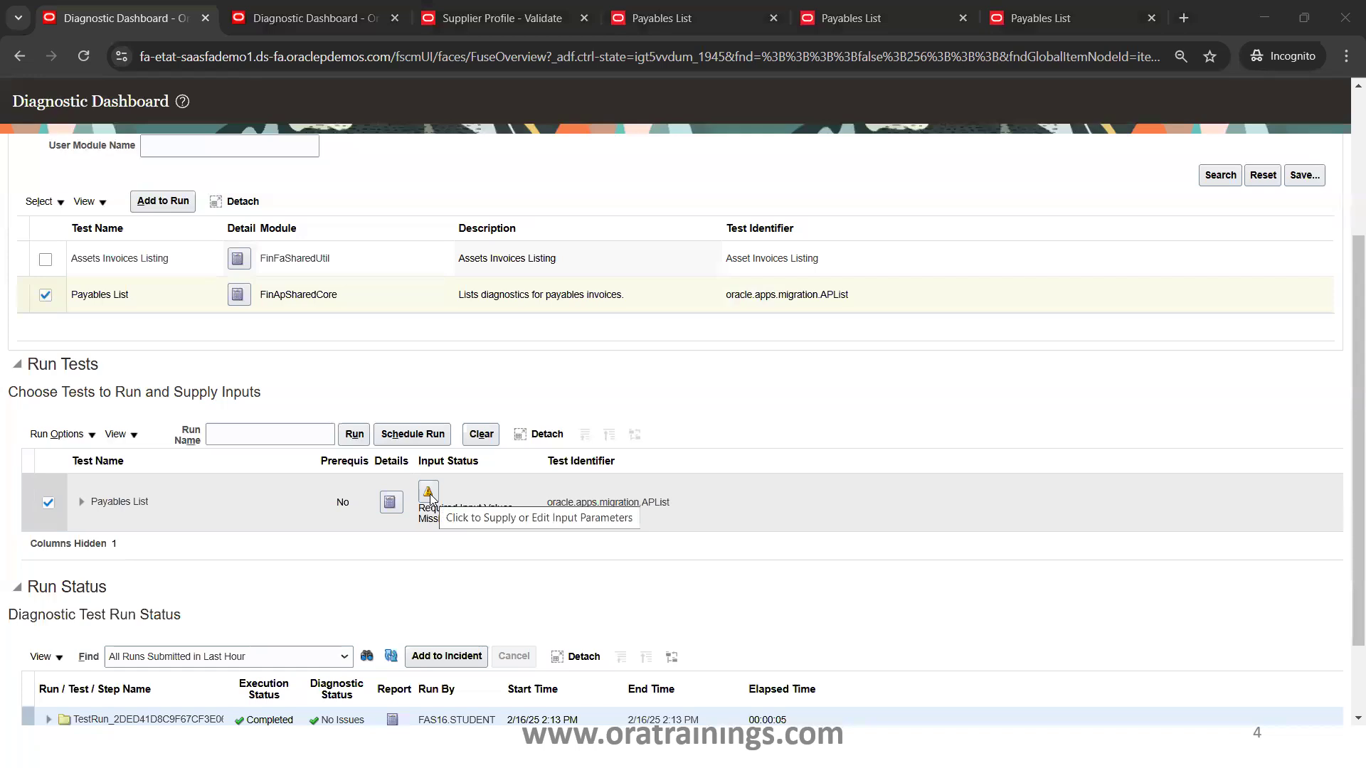
Step: Open the Payables List input parameters and search invoices by Invoice Id 'XXORA'
left_click(429, 493)
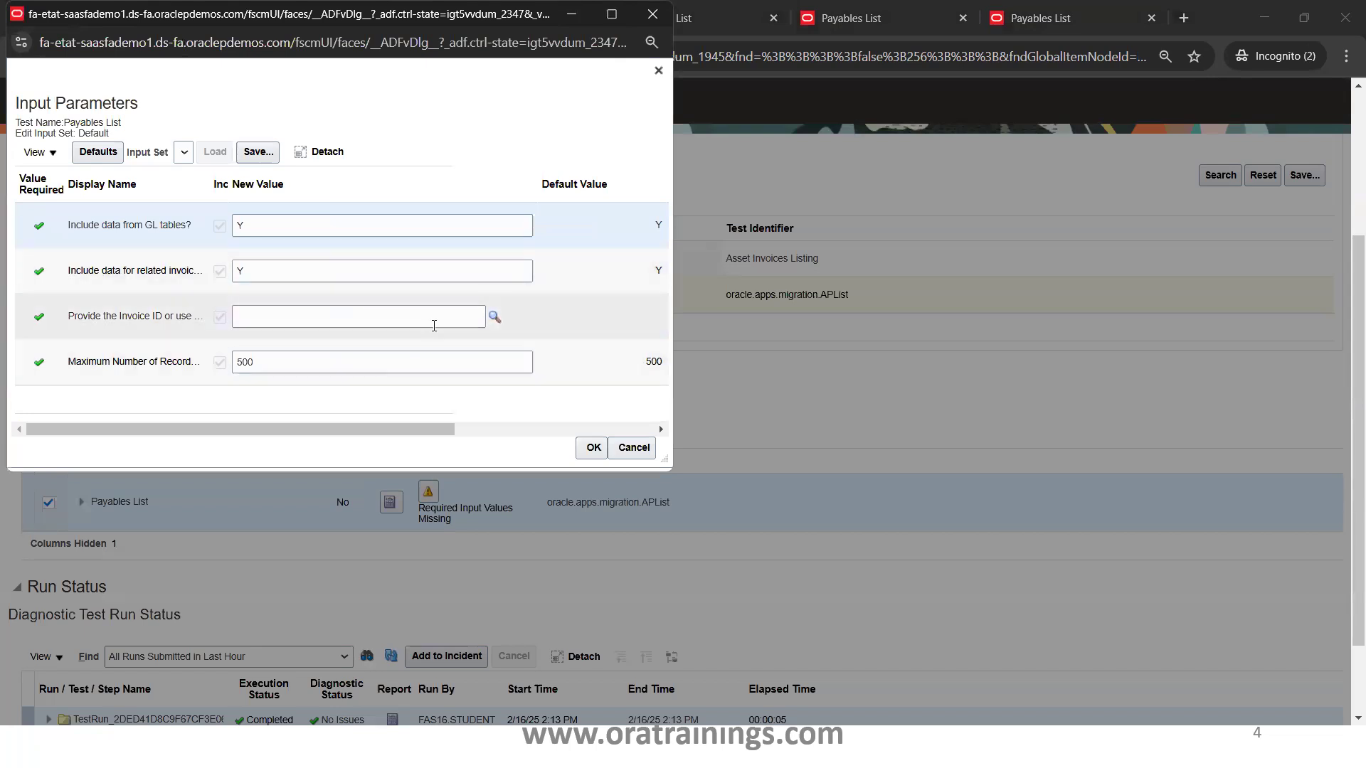
left_click(494, 317)
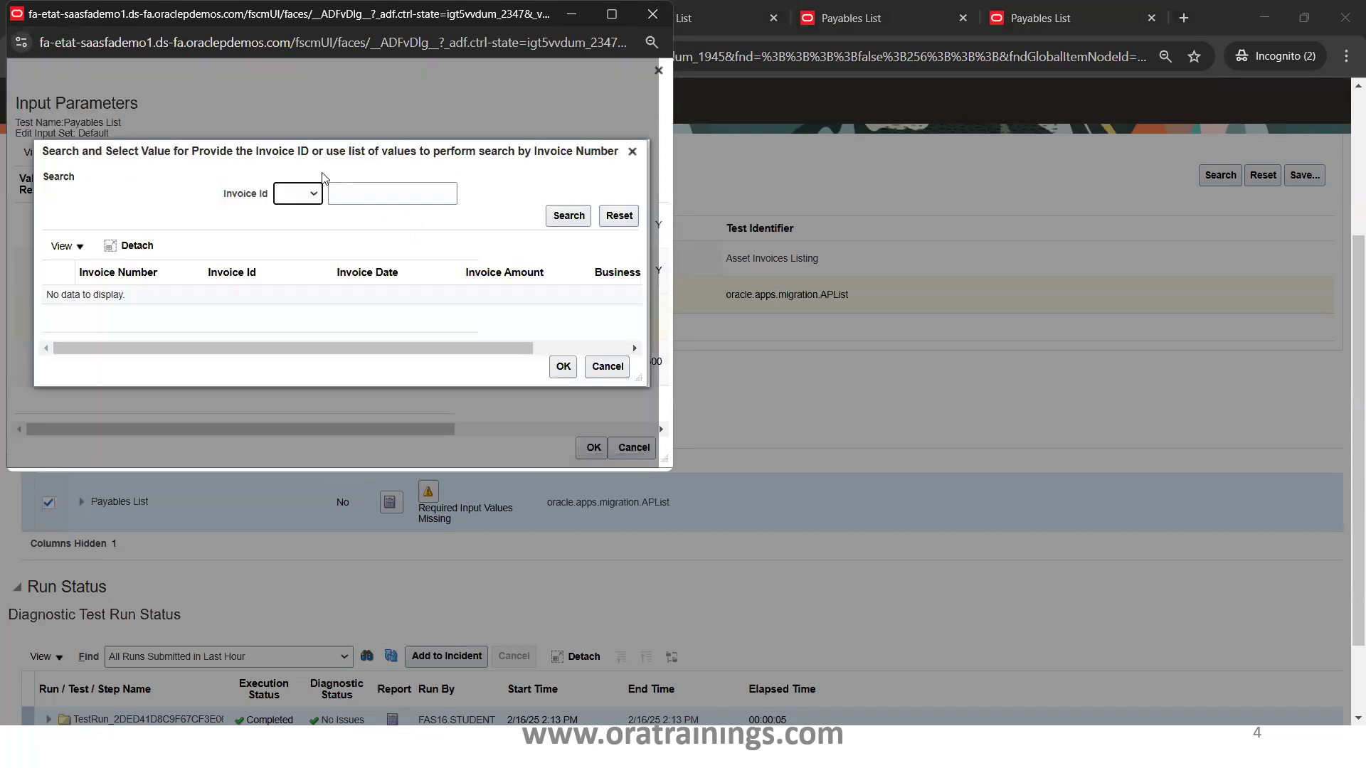
left_click(357, 186)
type("XX")
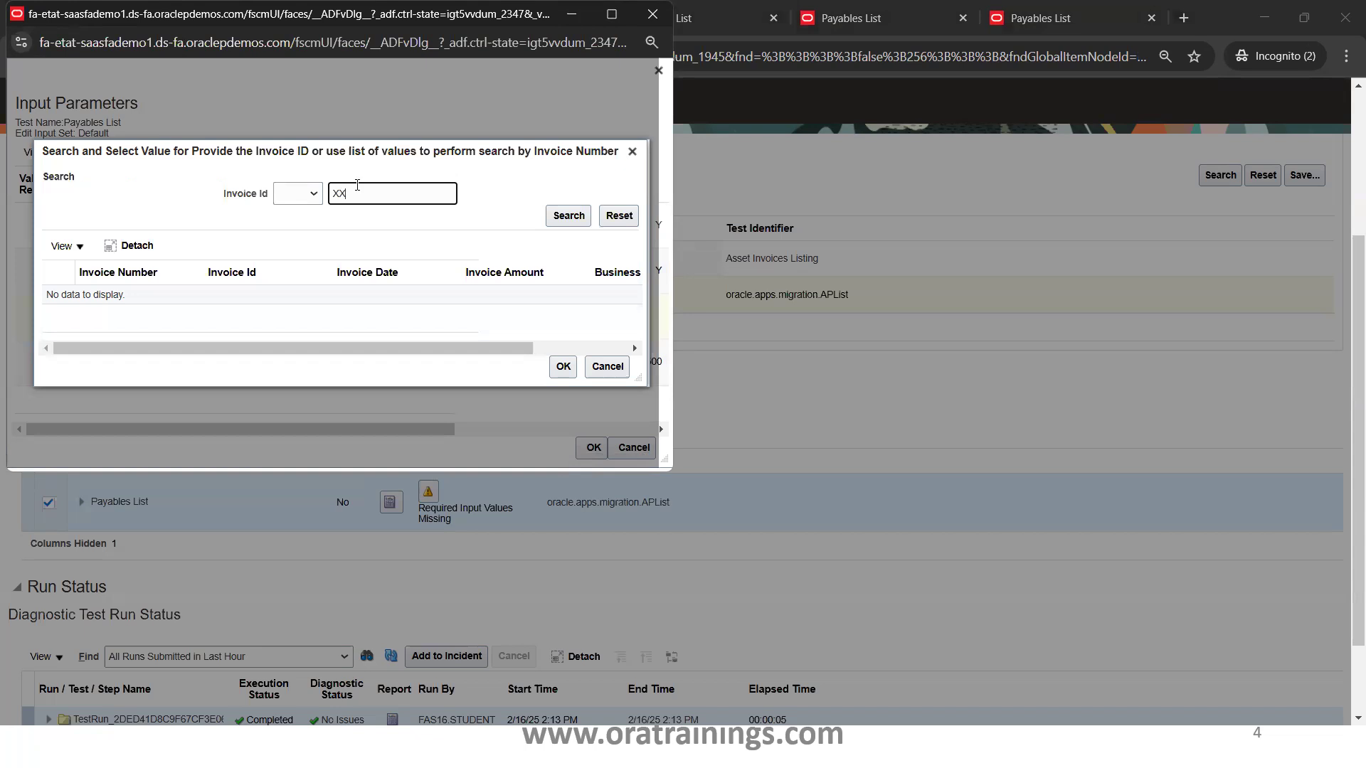
type("ORA")
left_click(563, 220)
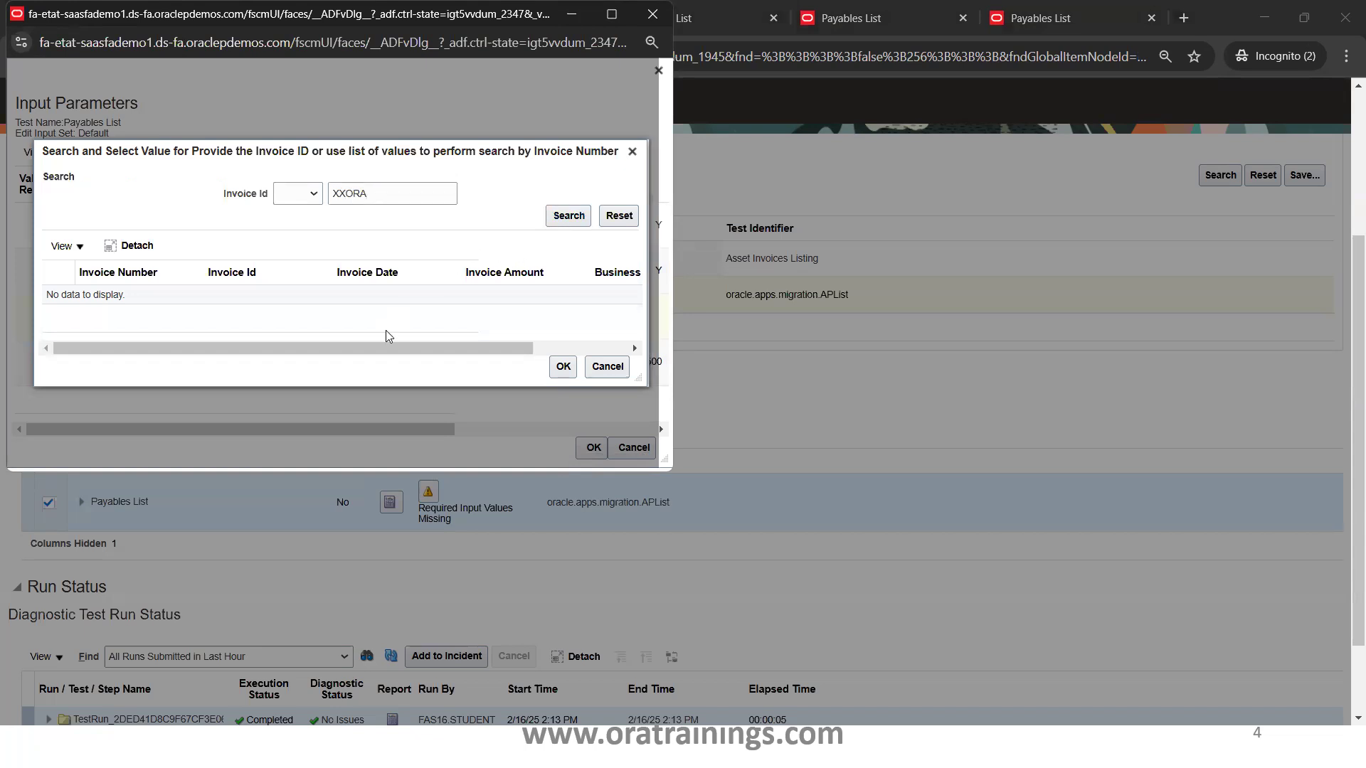
Step: Retry the Invoice Id search with 'XX', which finds no invoices
double_click(410, 198)
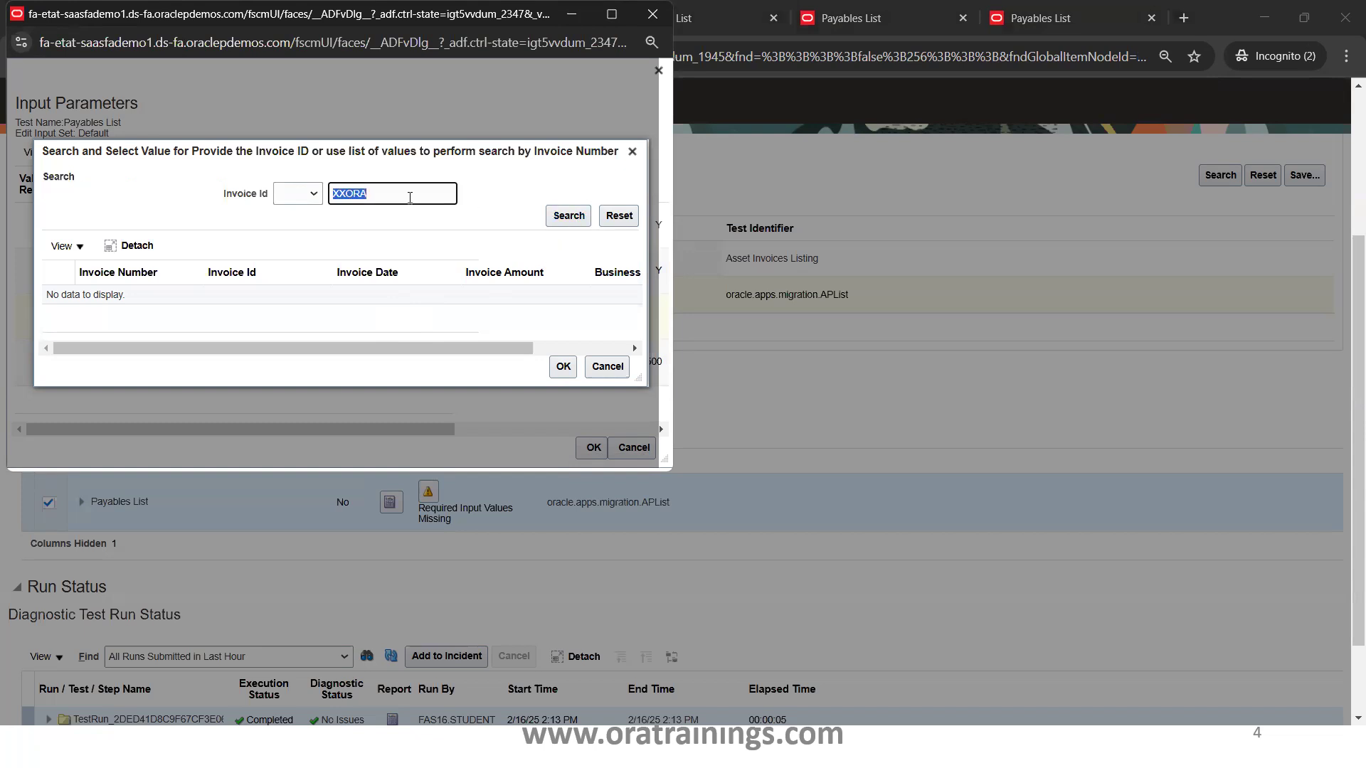
type("XX")
left_click(308, 199)
left_click(471, 199)
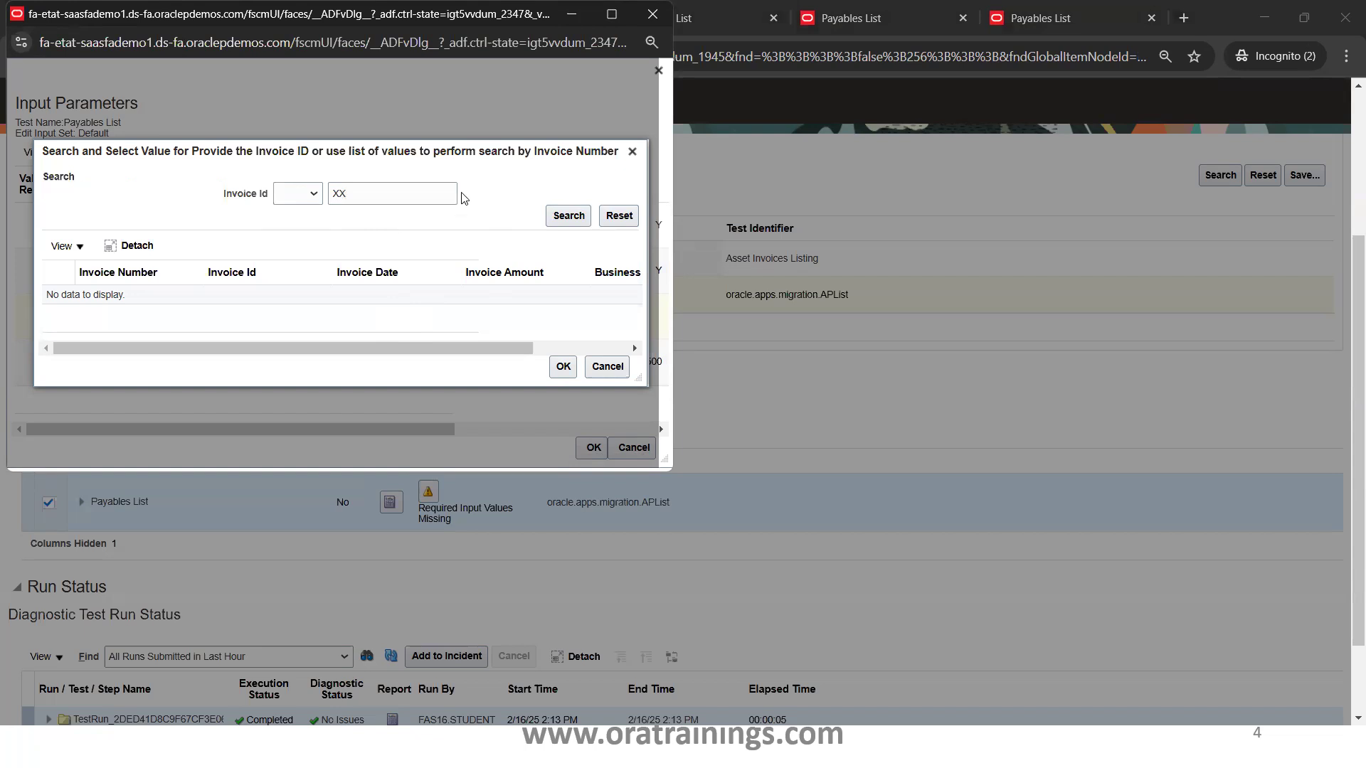
left_click(431, 191)
left_click(569, 215)
Step: Copy the saved invoice number from line 7 of the Notepad++ notes and return to the lookup
key("alt+Tab")
key("alt+Tab")
key("alt+Tab")
key("alt+Tab")
key("alt+Tab")
key("alt+Tab")
key("alt+Tab")
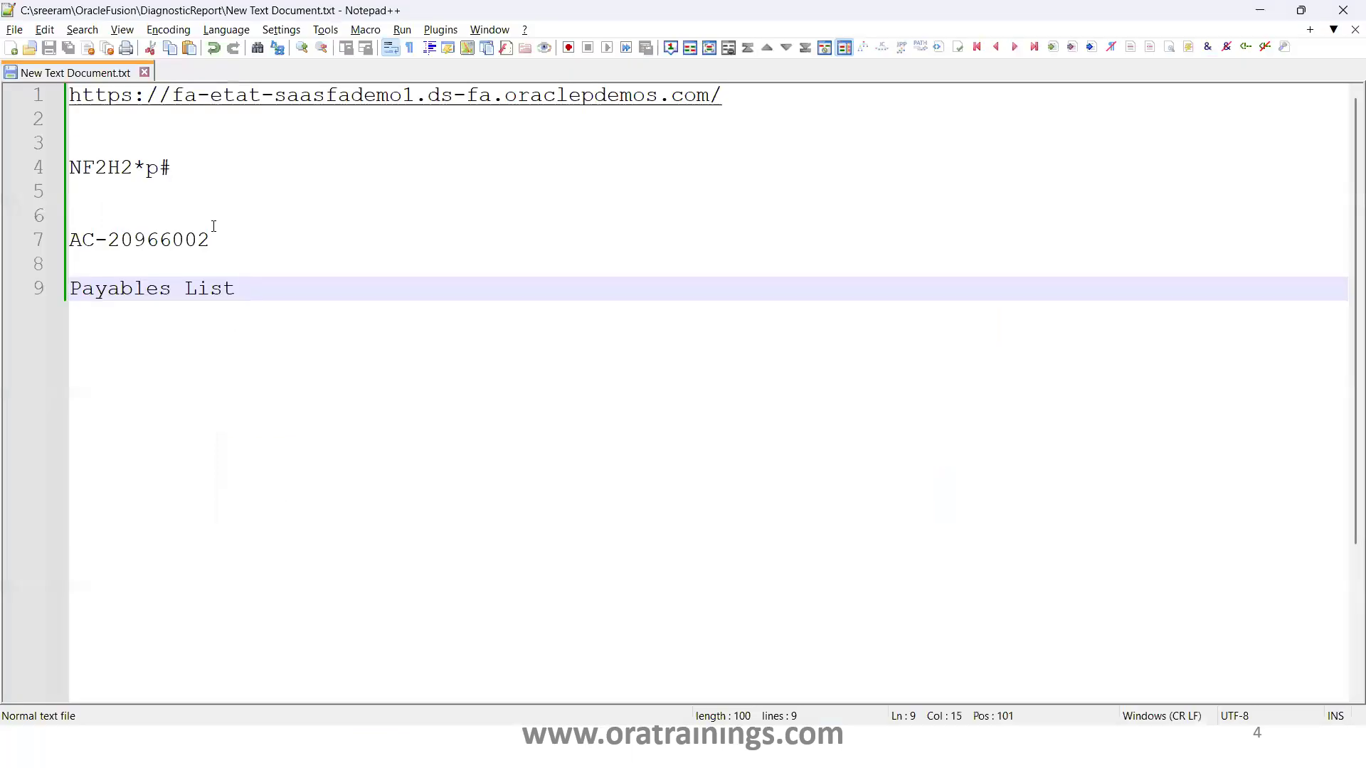
left_click_drag(296, 240, 58, 241)
key("ctrl+c")
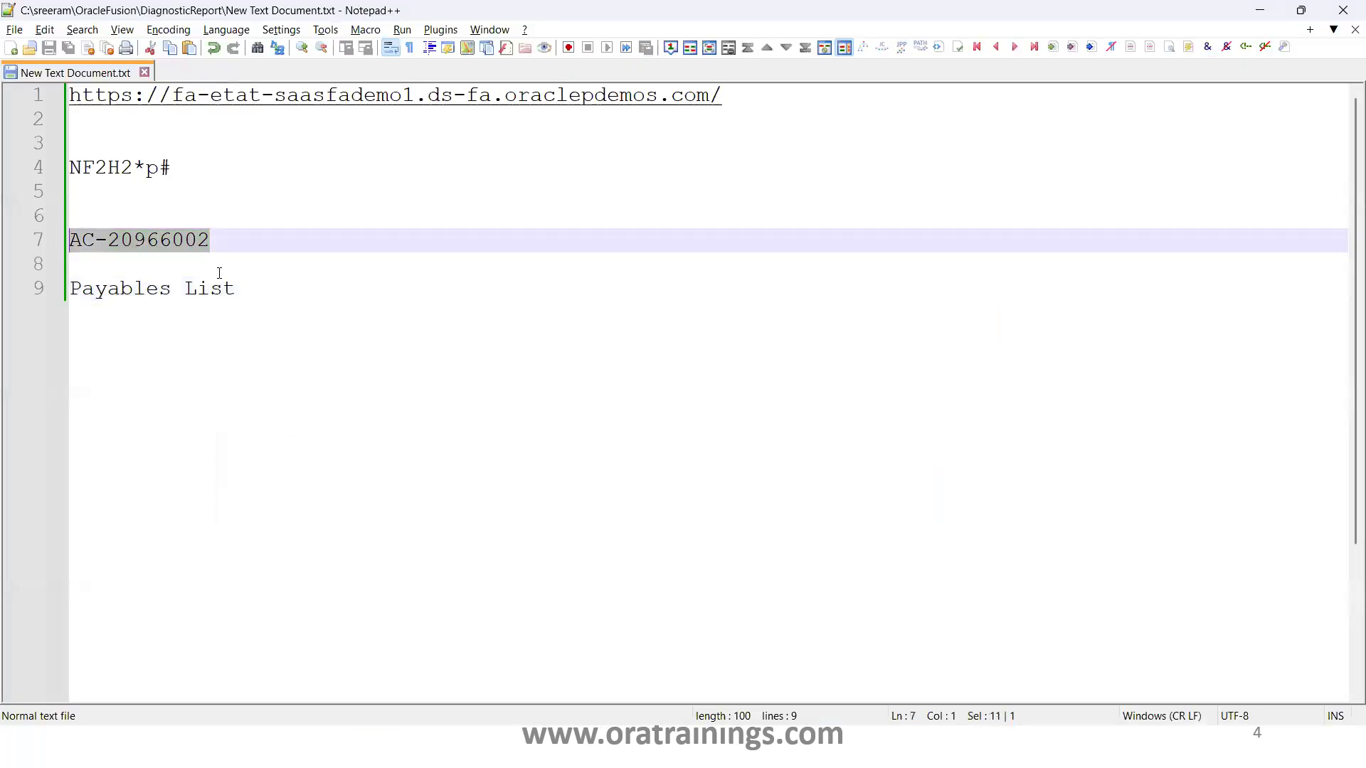
key("alt+Tab")
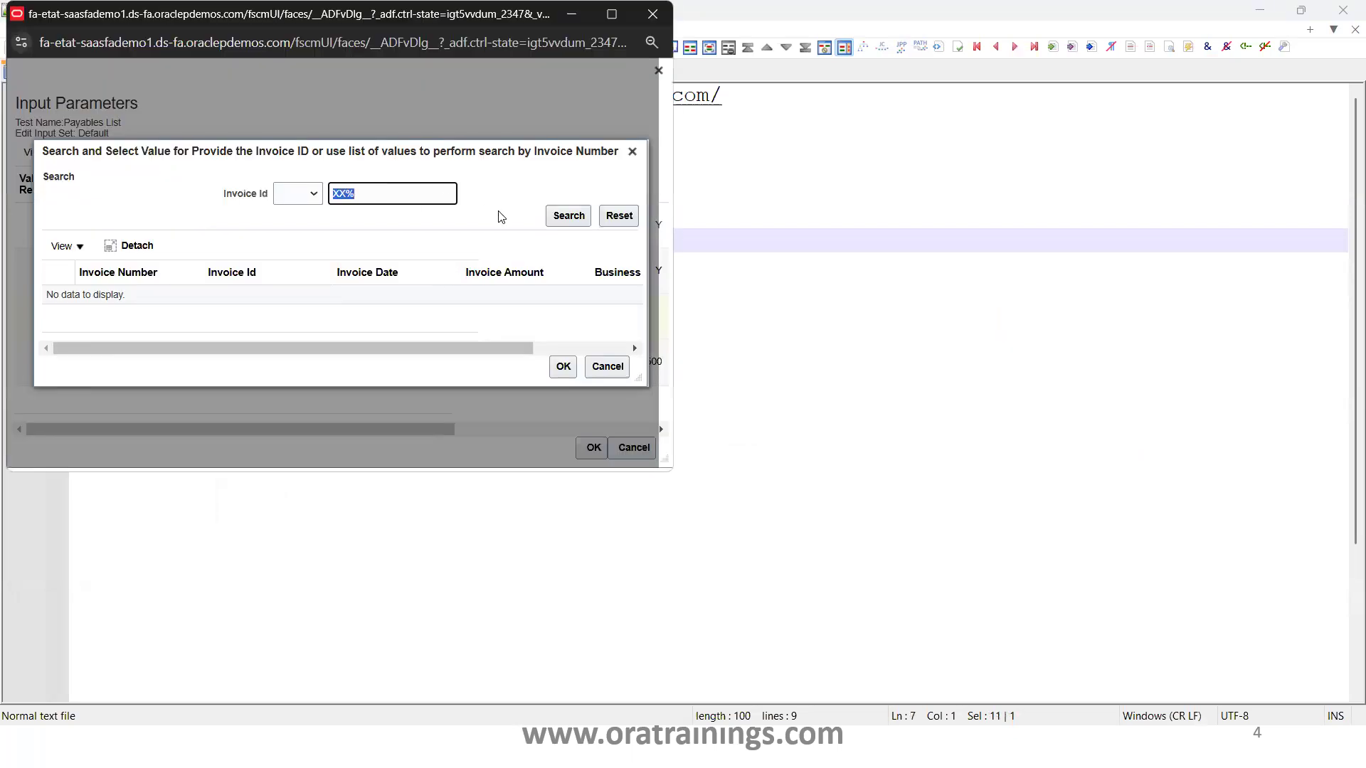
Step: Search the pasted invoice number and set it as the Payables List Invoice ID parameter
key("ctrl+v")
left_click(568, 215)
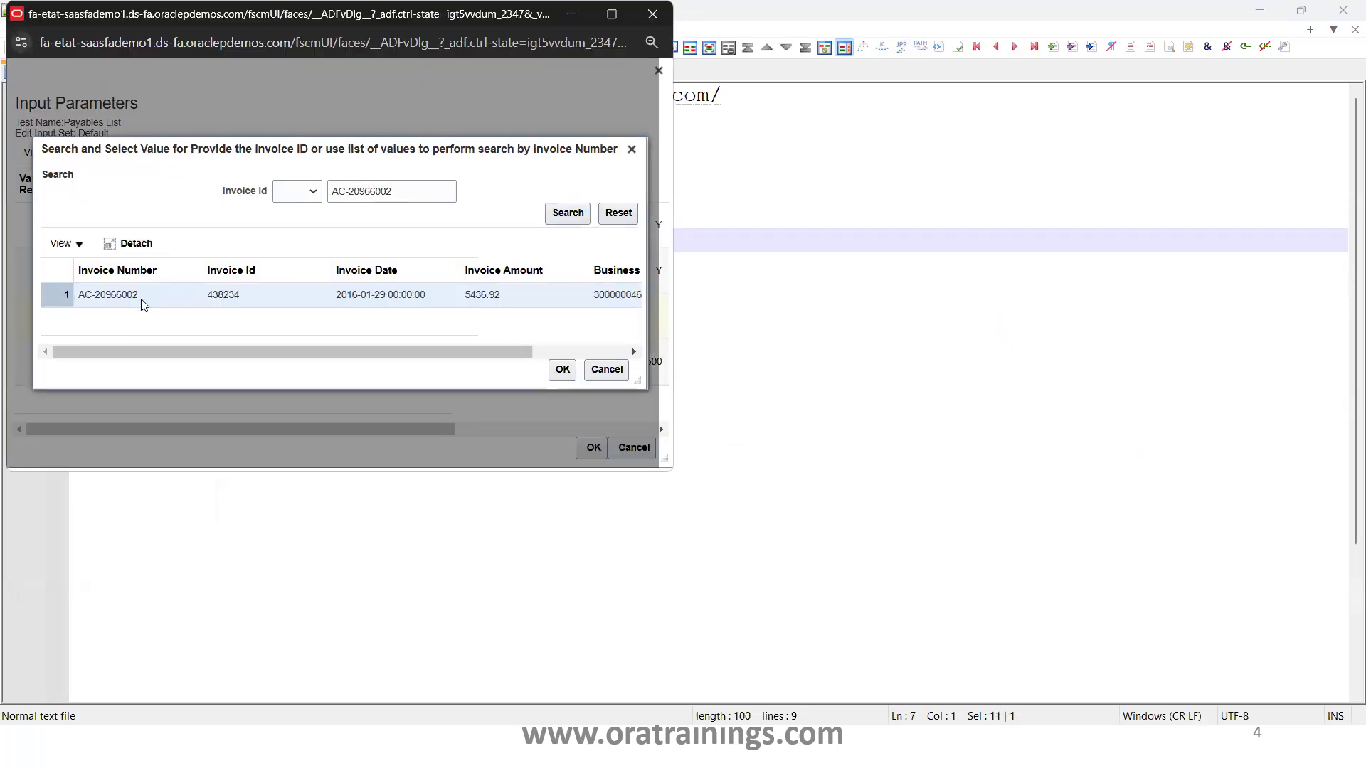
left_click(562, 369)
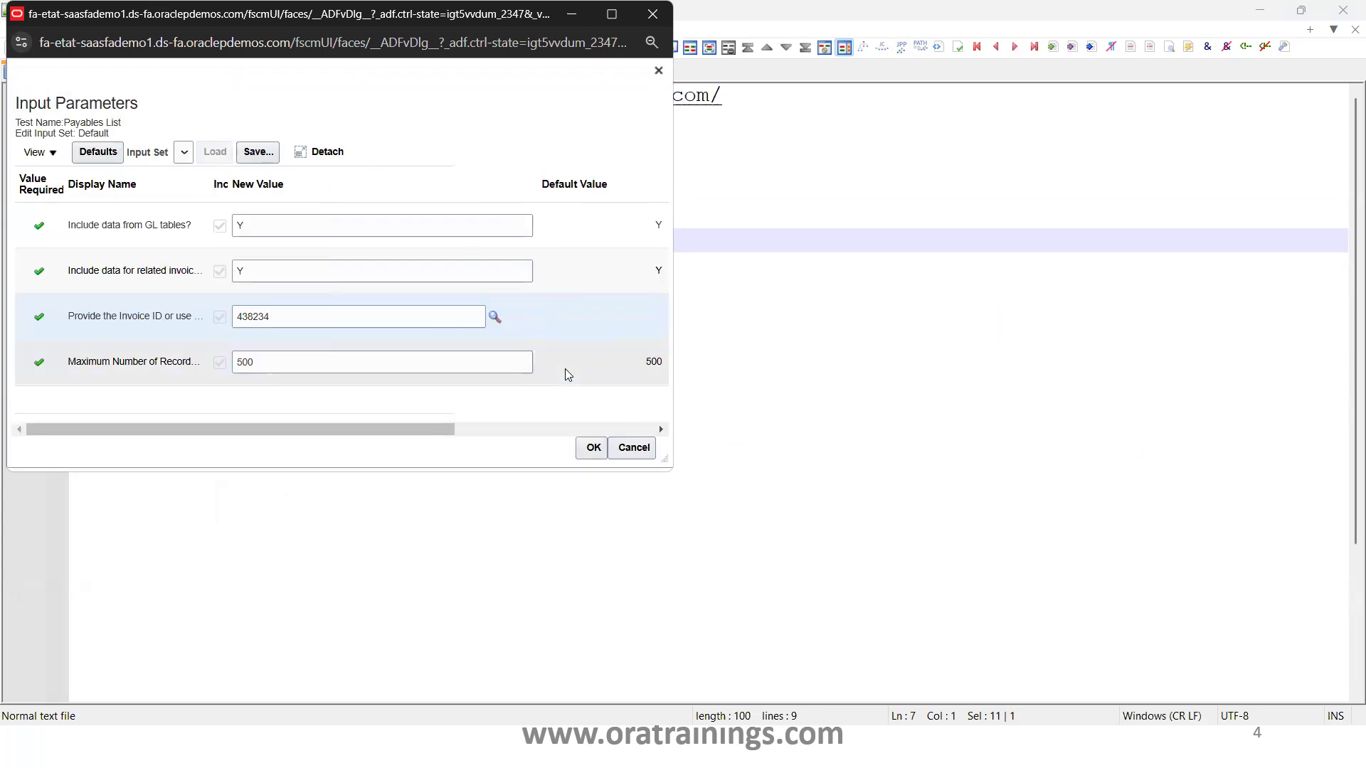
left_click(588, 458)
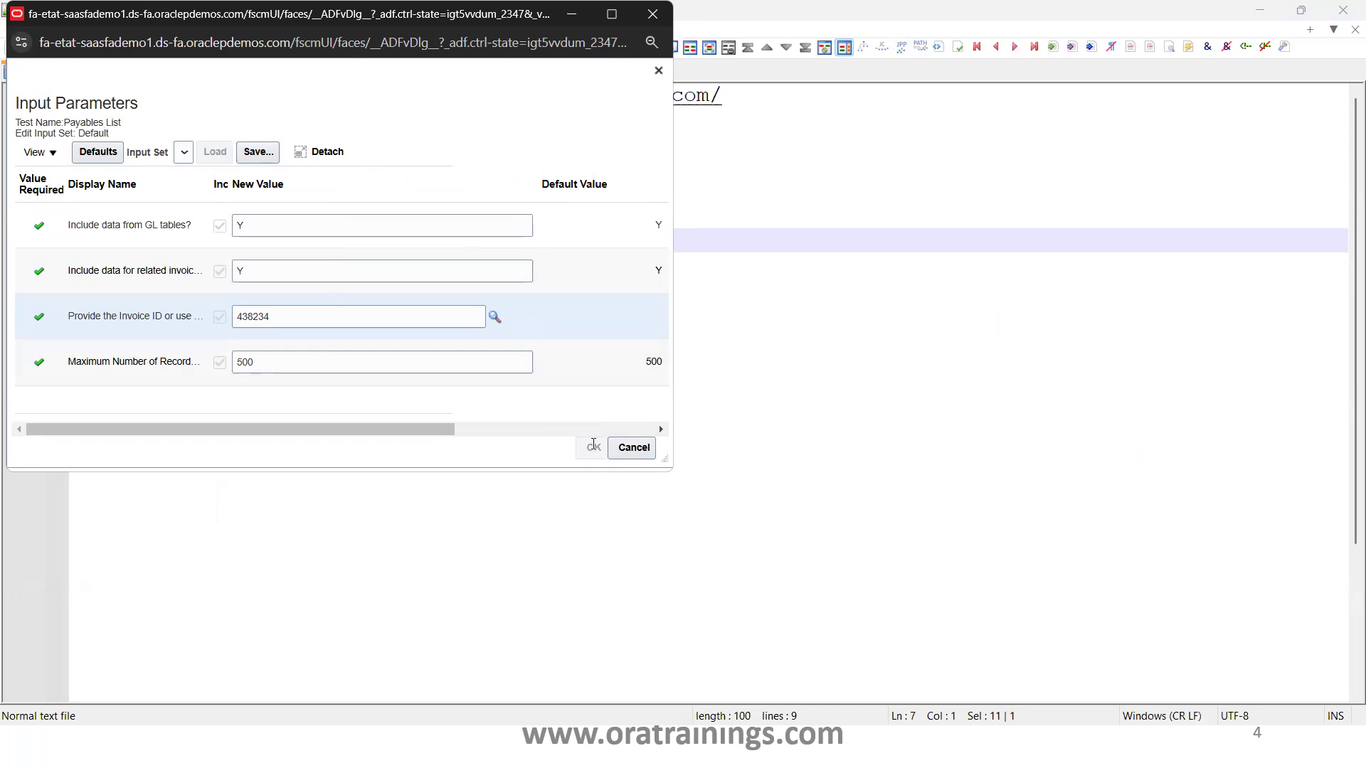
Step: Run the Payables List diagnostic test and refresh the run status list
key("alt+Tab")
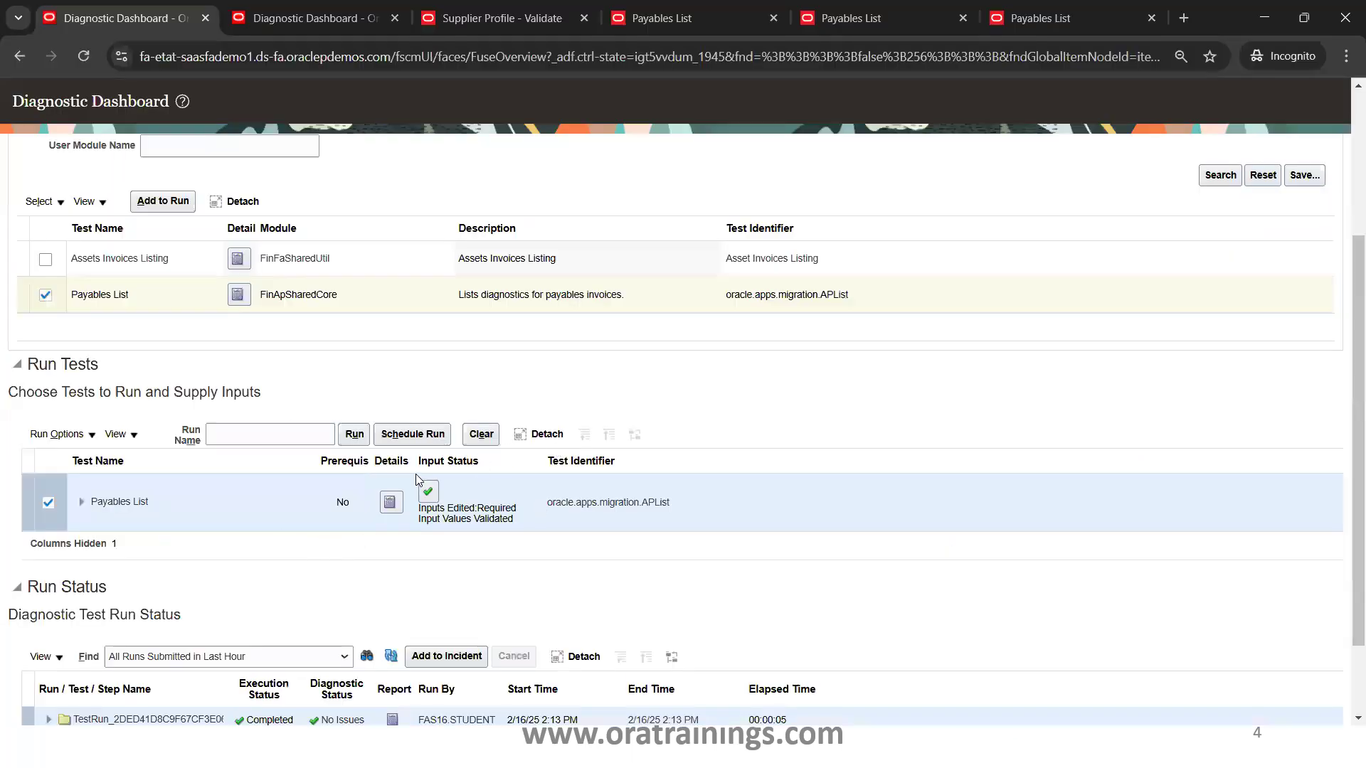
left_click(353, 435)
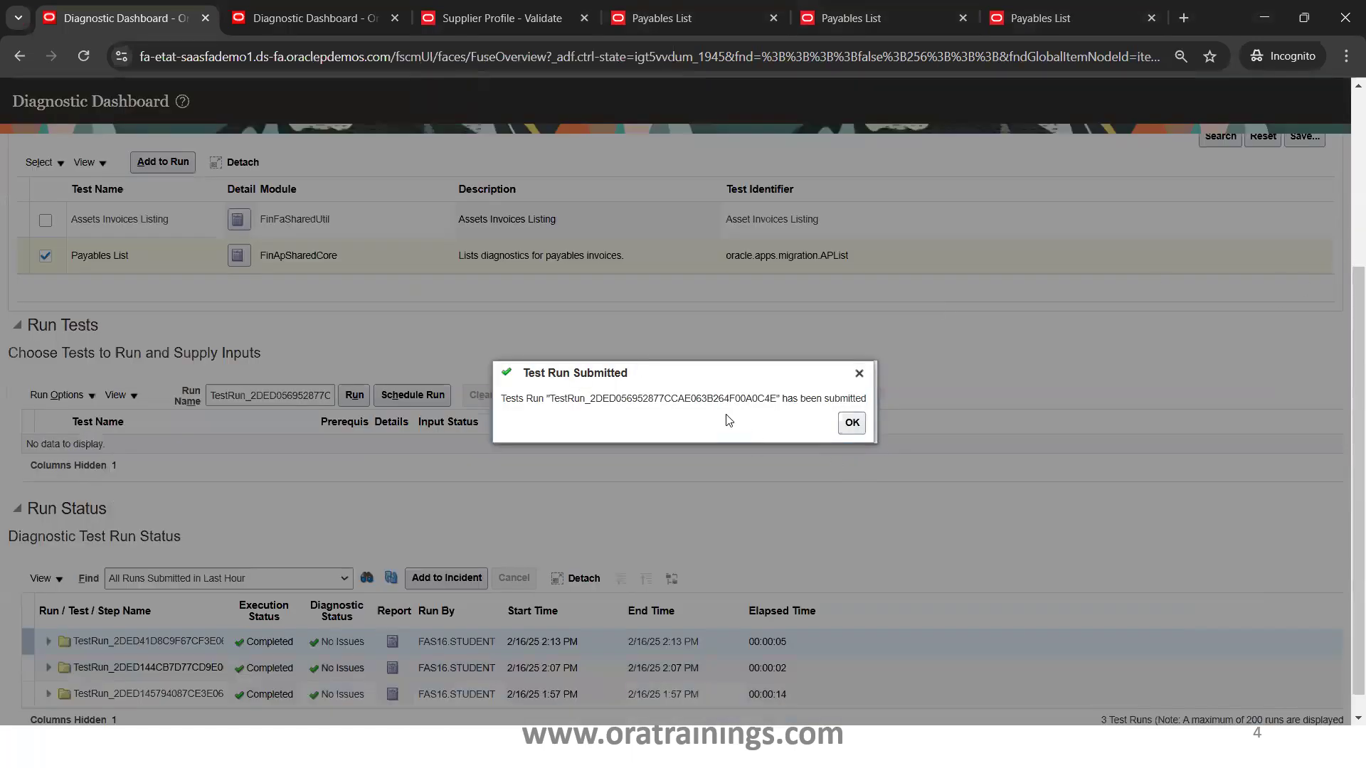
left_click(850, 422)
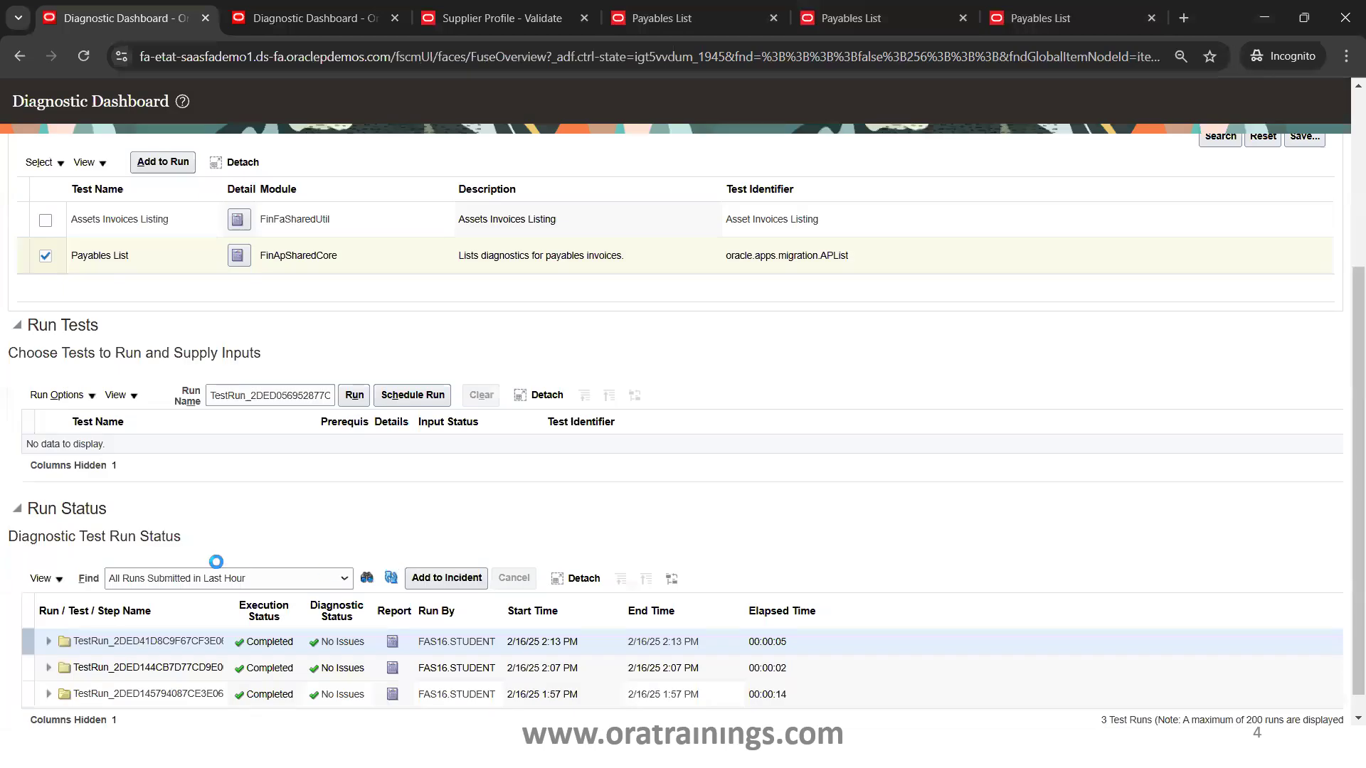
scroll(1347, 303, "down", 1)
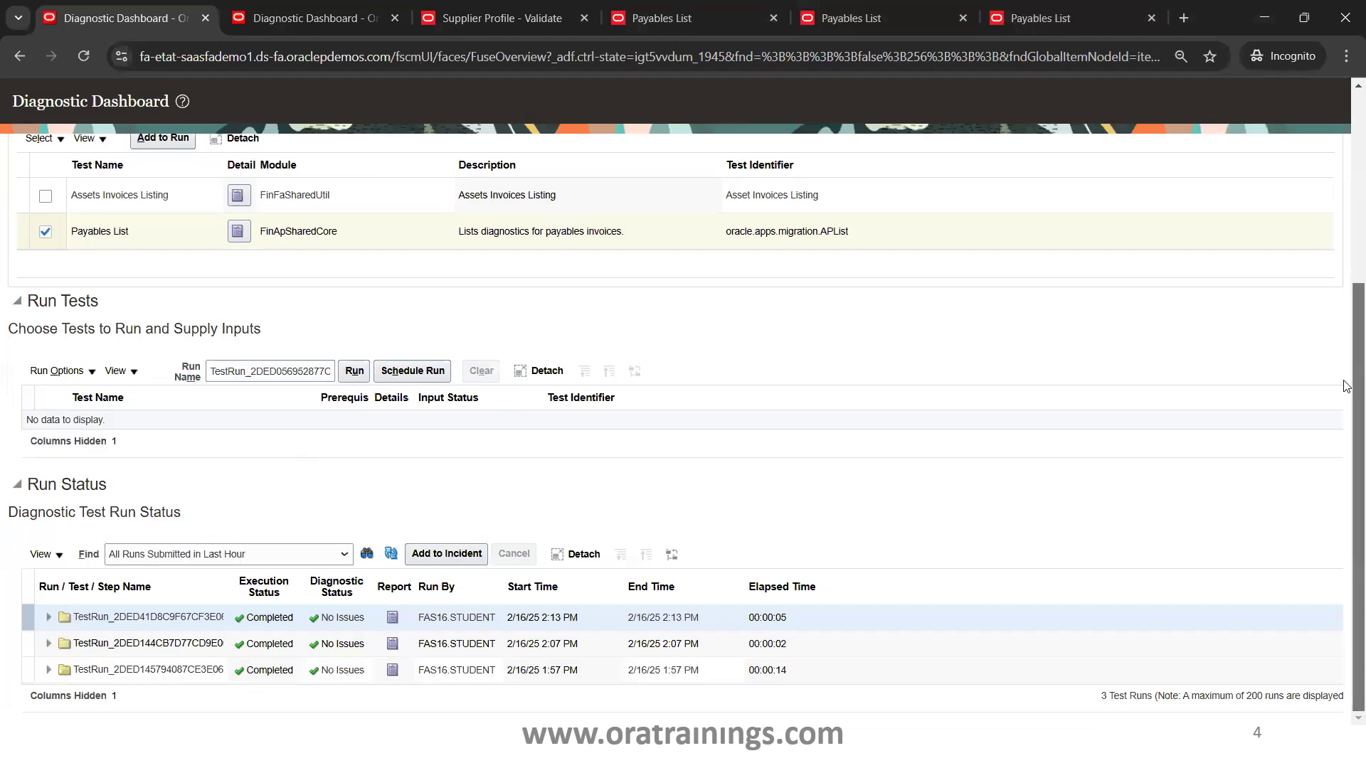
left_click(391, 554)
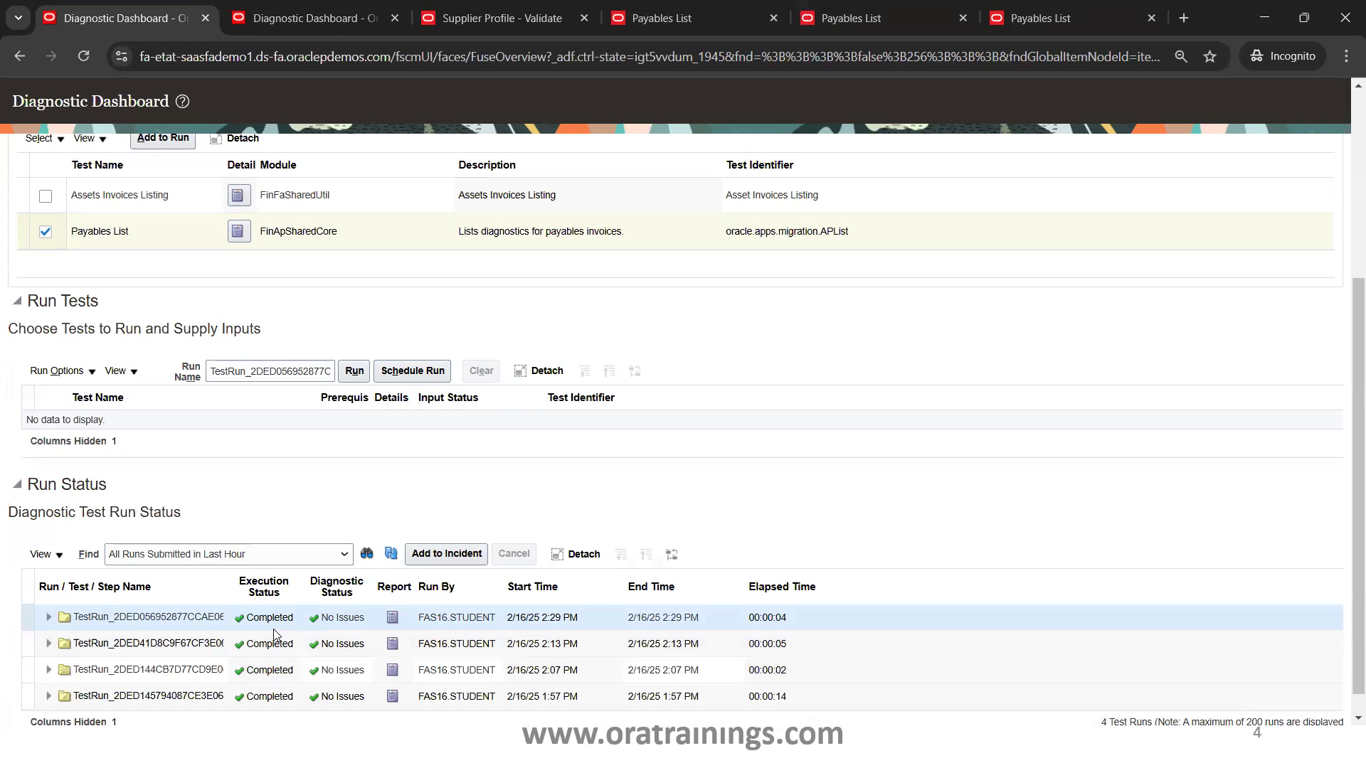
Step: Open the report of the newest run from the Run Status table
left_click(392, 618)
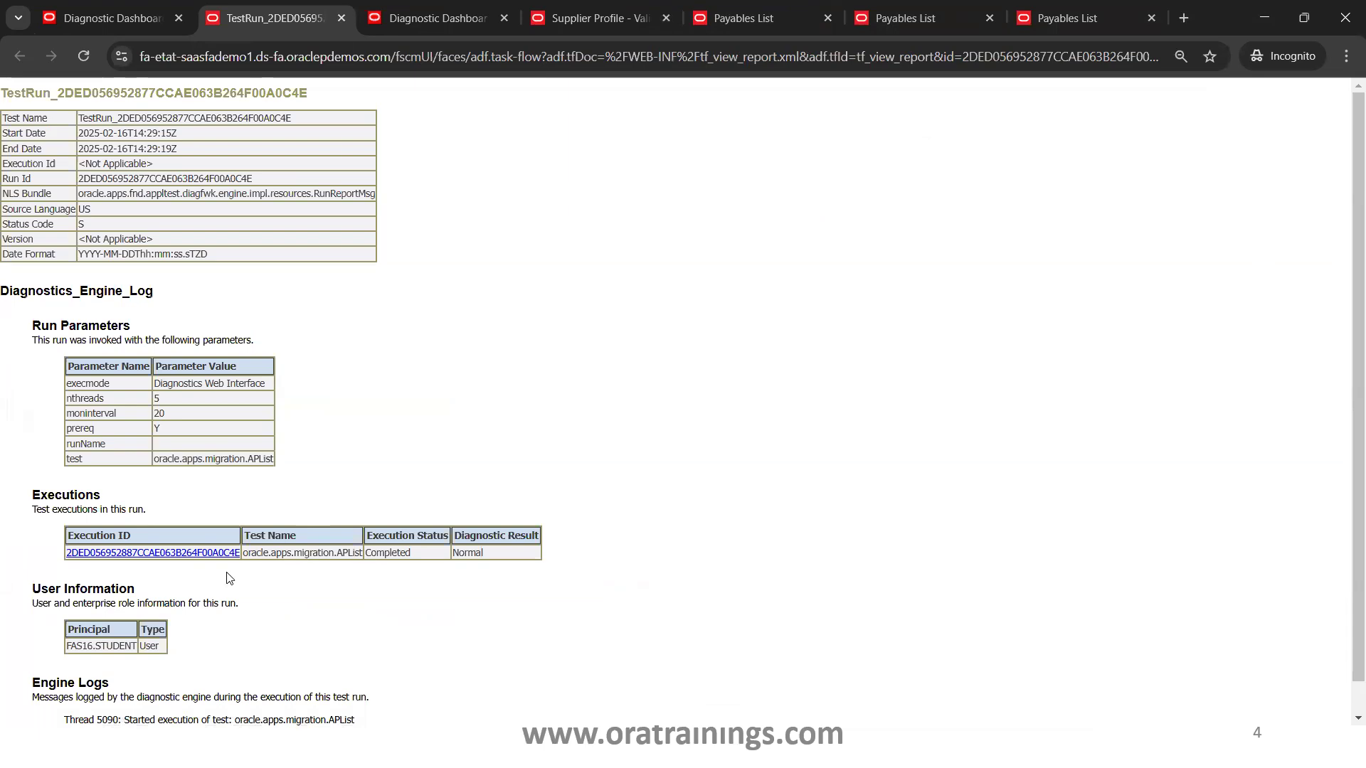
Step: Open the execution's detailed report and scroll through its AP tables to AP_INV_APRVL_HIST_ALL
left_click(183, 559)
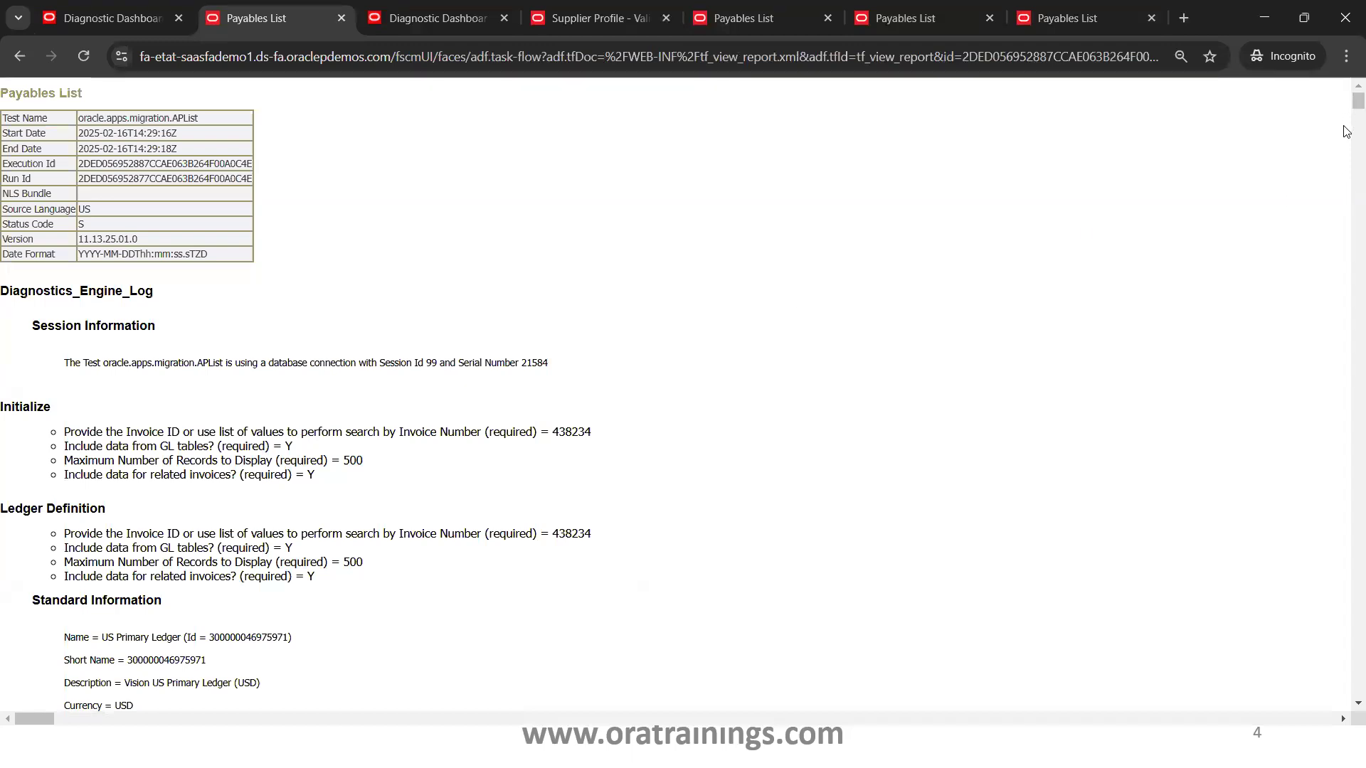
scroll(1346, 132, "down", 10)
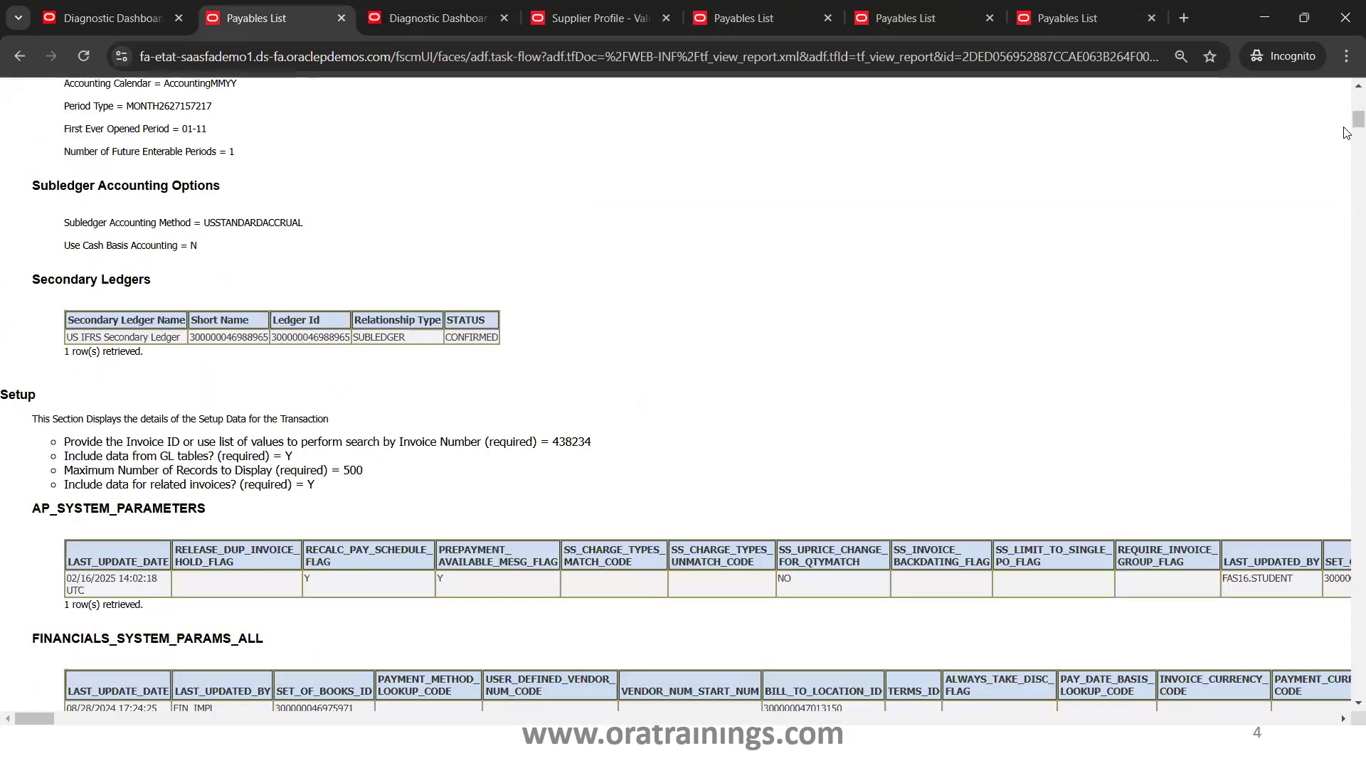
scroll(1346, 134, "down", 2)
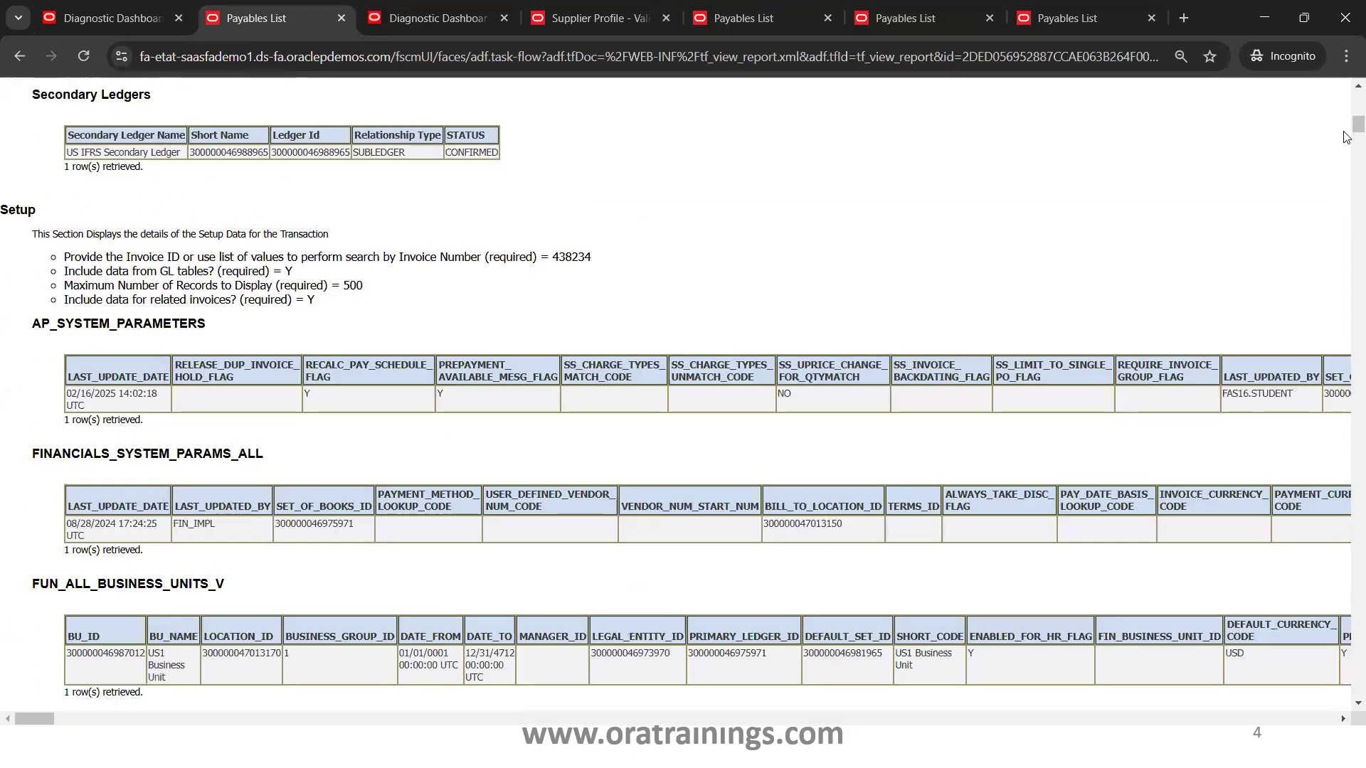
scroll(1346, 142, "down", 4)
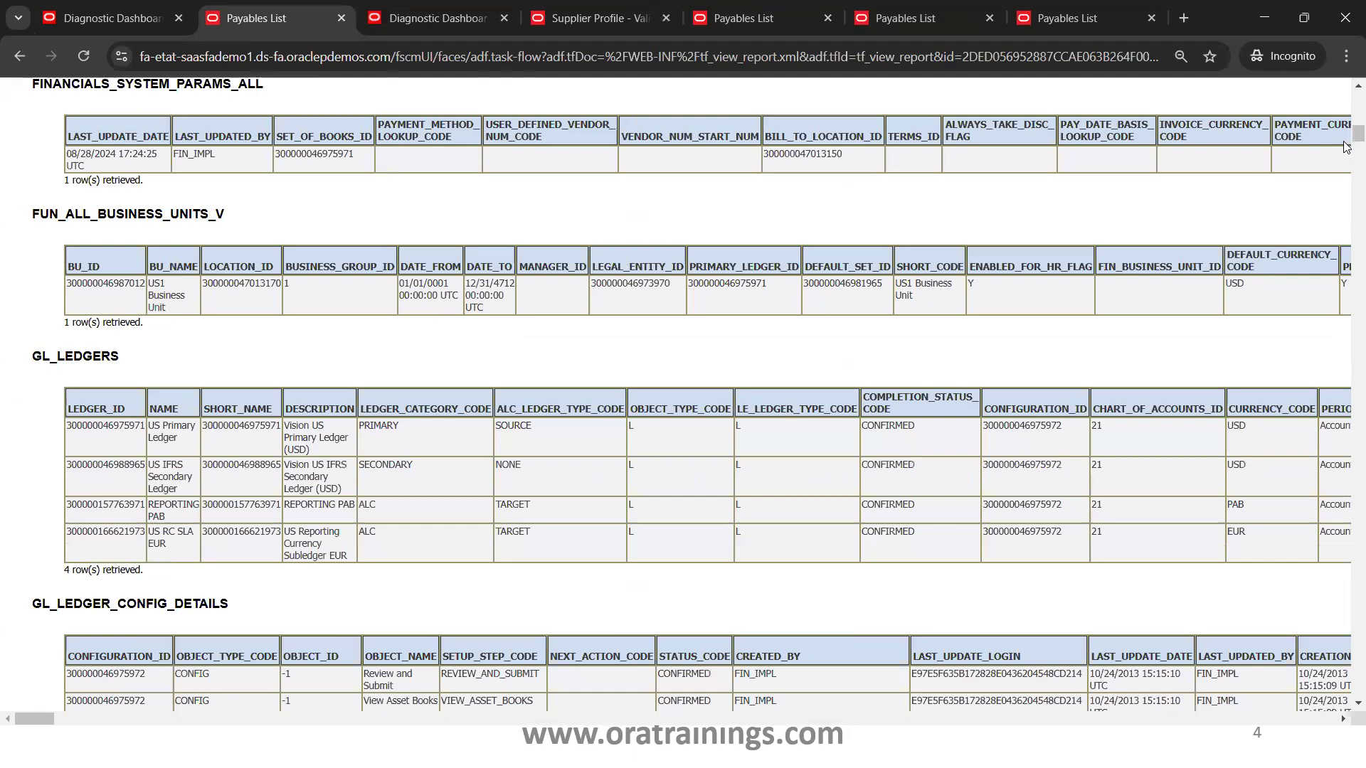
scroll(1347, 146, "down", 4)
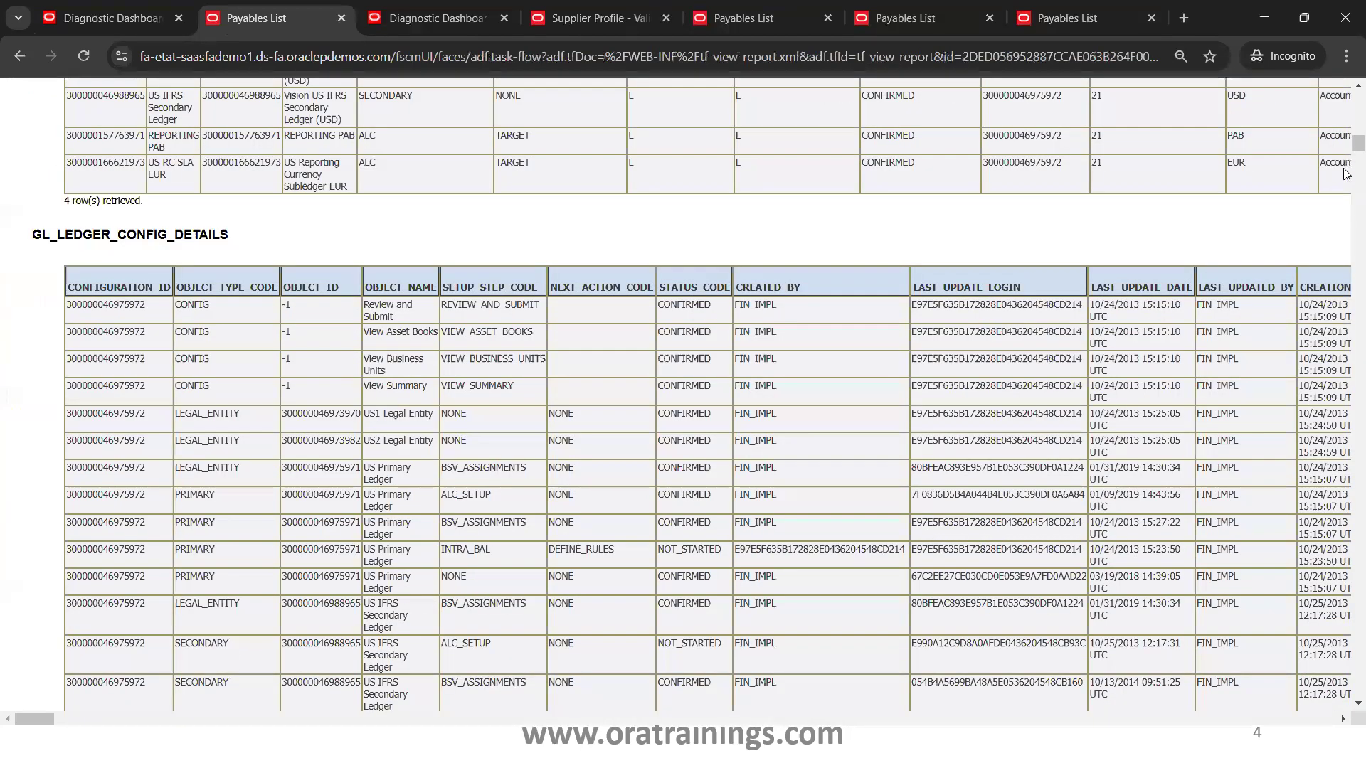
scroll(1346, 171, "down", 4)
scroll(1346, 196, "down", 4)
scroll(1347, 206, "down", 12)
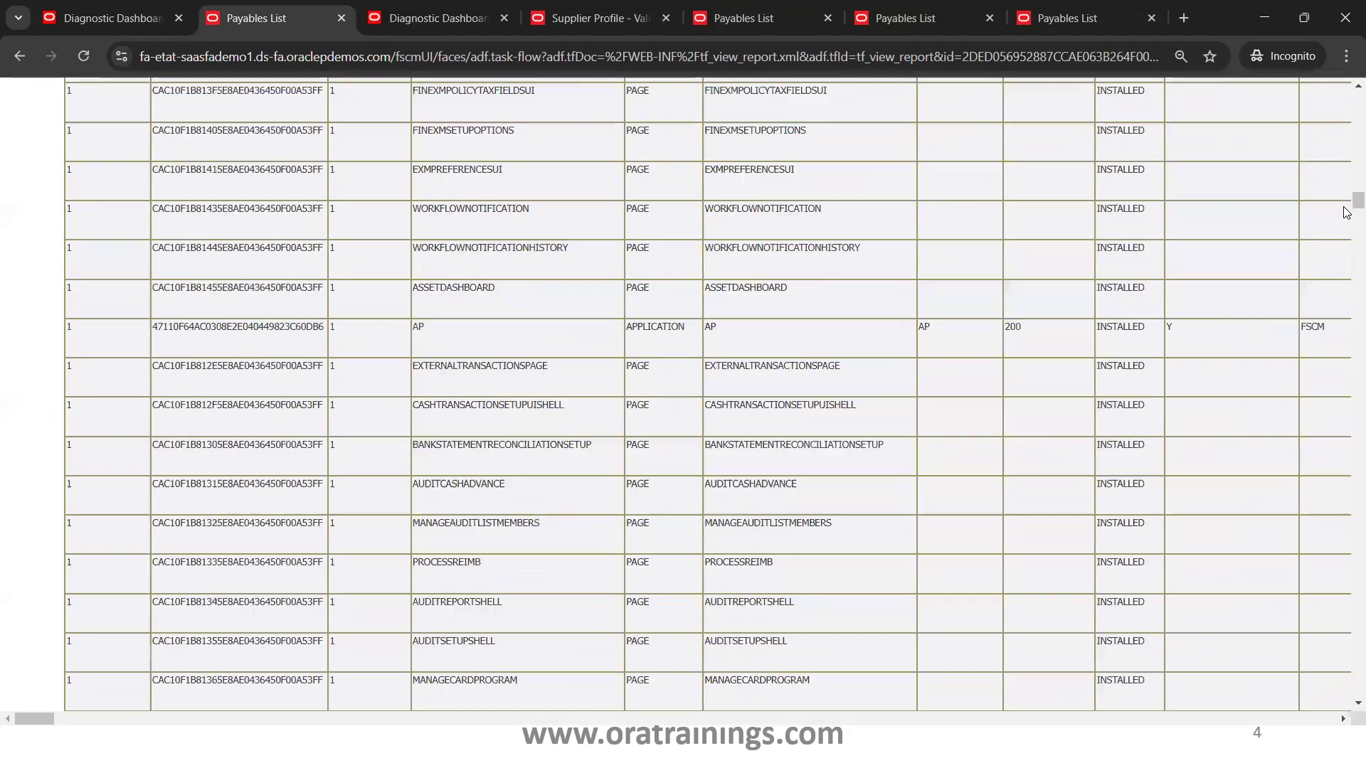
scroll(1347, 276, "down", 15)
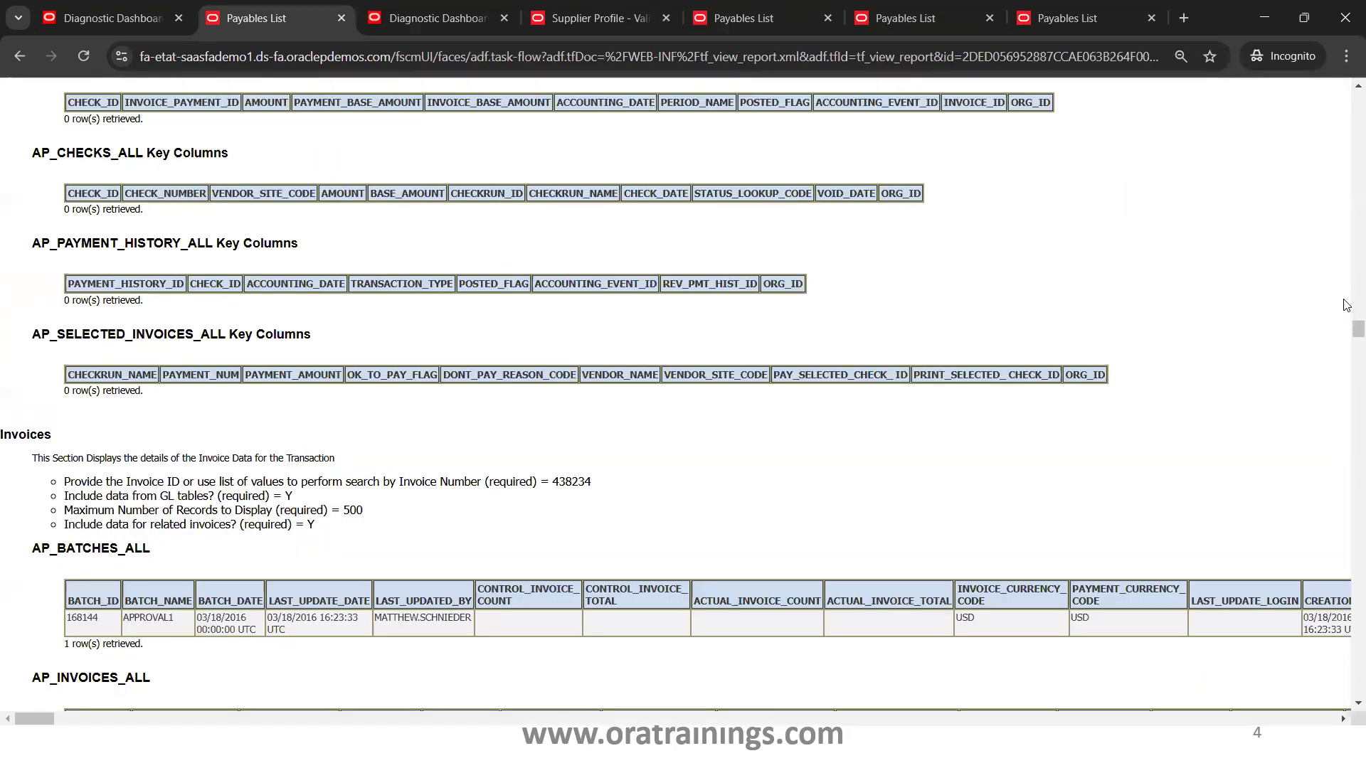
scroll(450, 237, "up", 6)
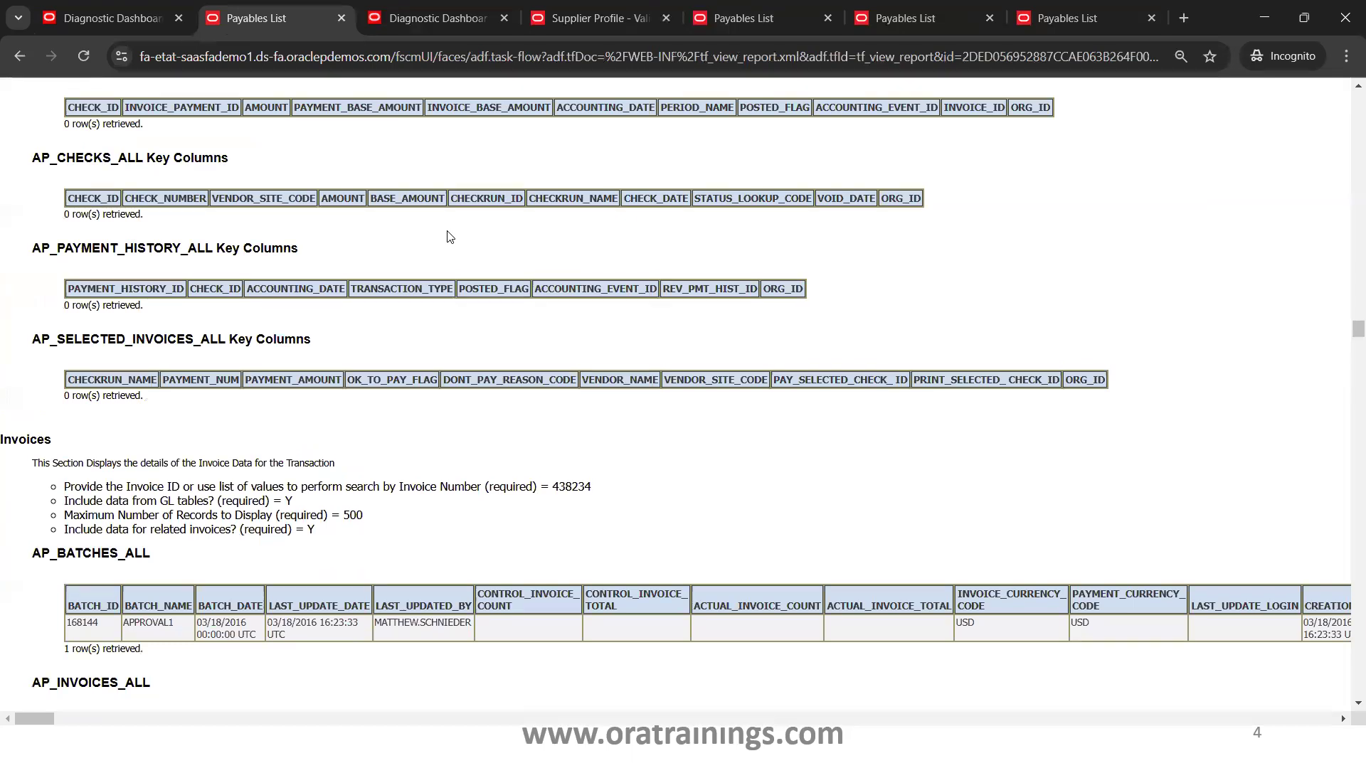
scroll(450, 237, "up", 6)
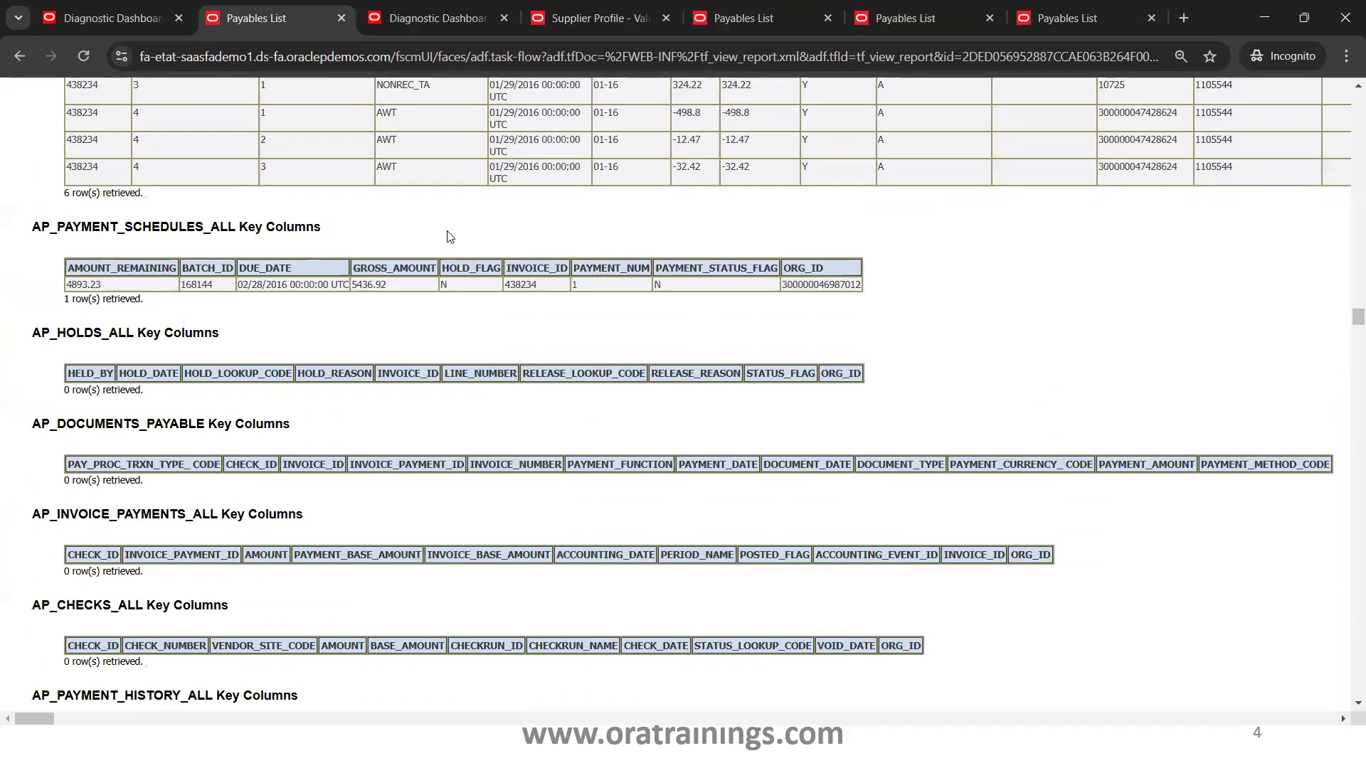
scroll(448, 230, "up", 1)
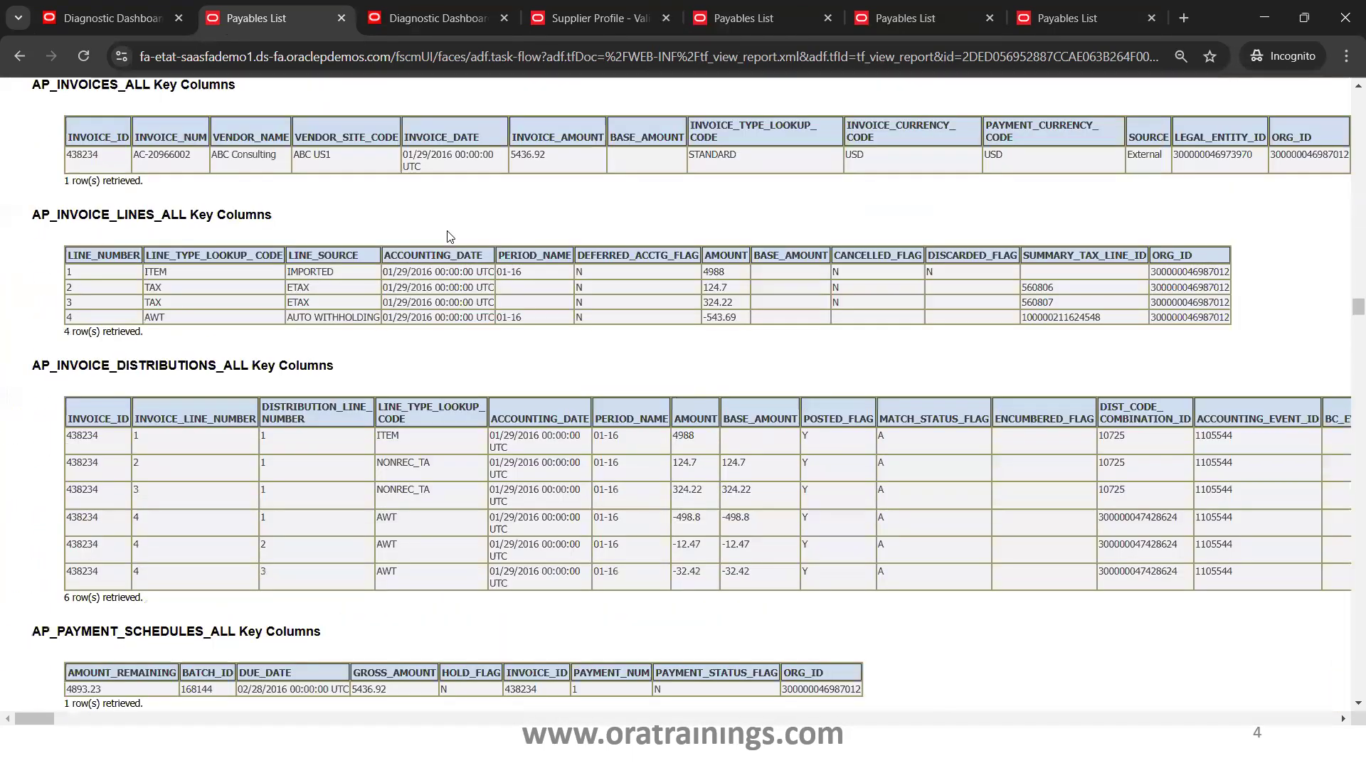
scroll(448, 230, "up", 4)
scroll(449, 230, "up", 8)
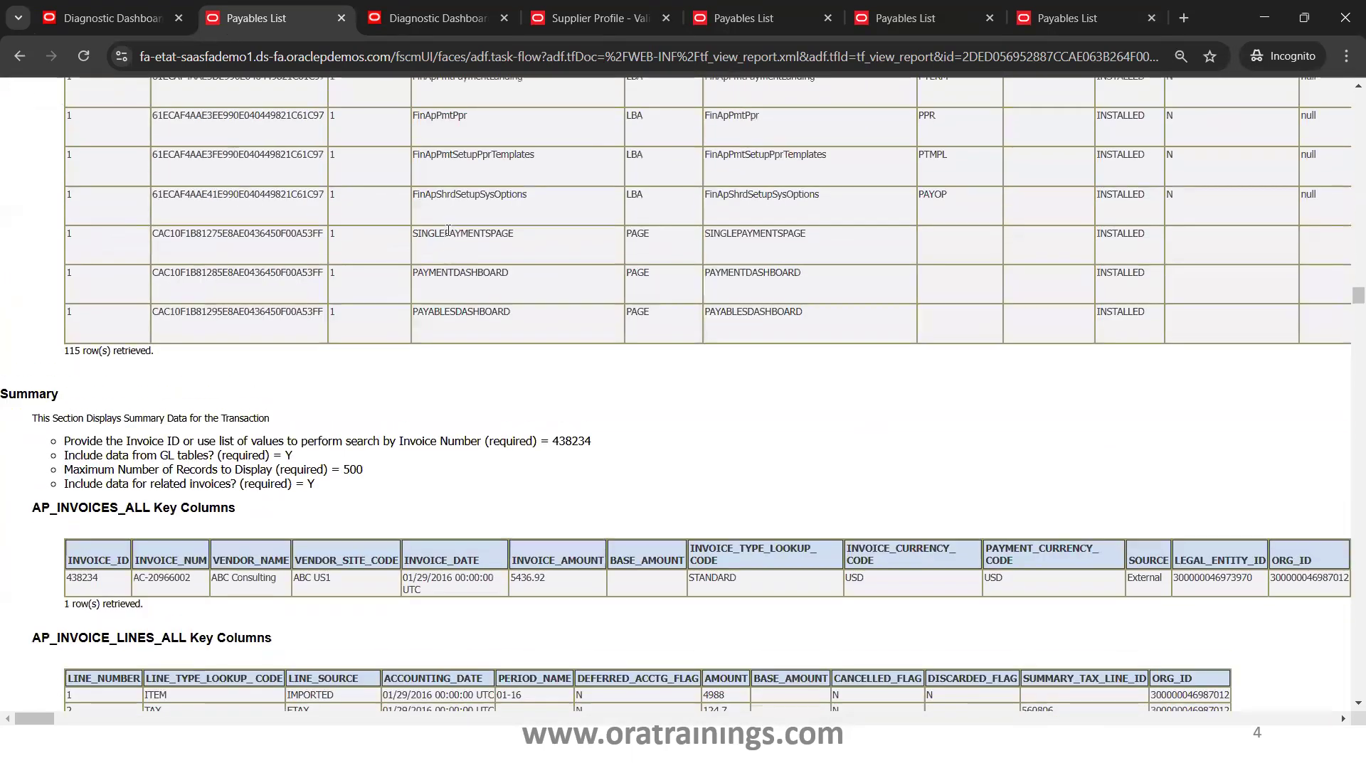
scroll(448, 230, "down", 6)
scroll(449, 235, "down", 4)
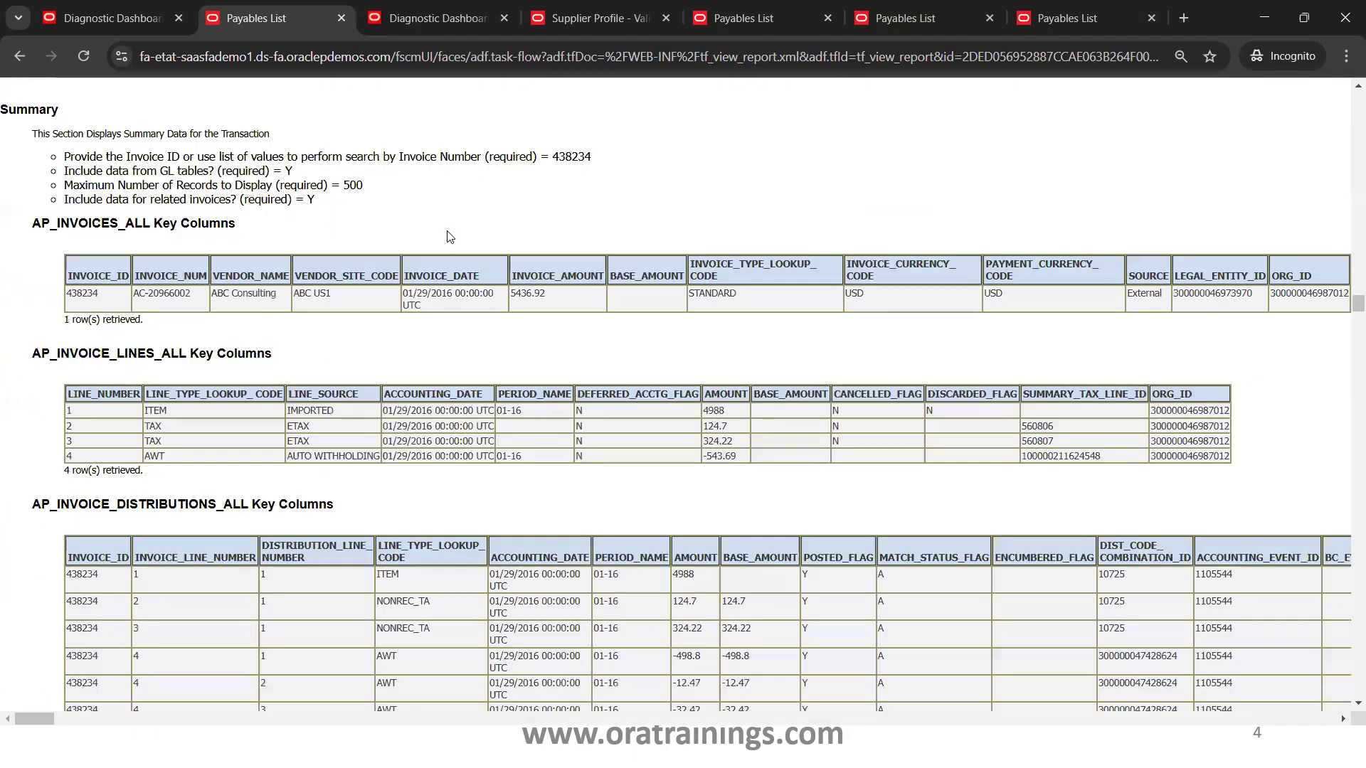
scroll(450, 237, "down", 1)
scroll(448, 237, "down", 9)
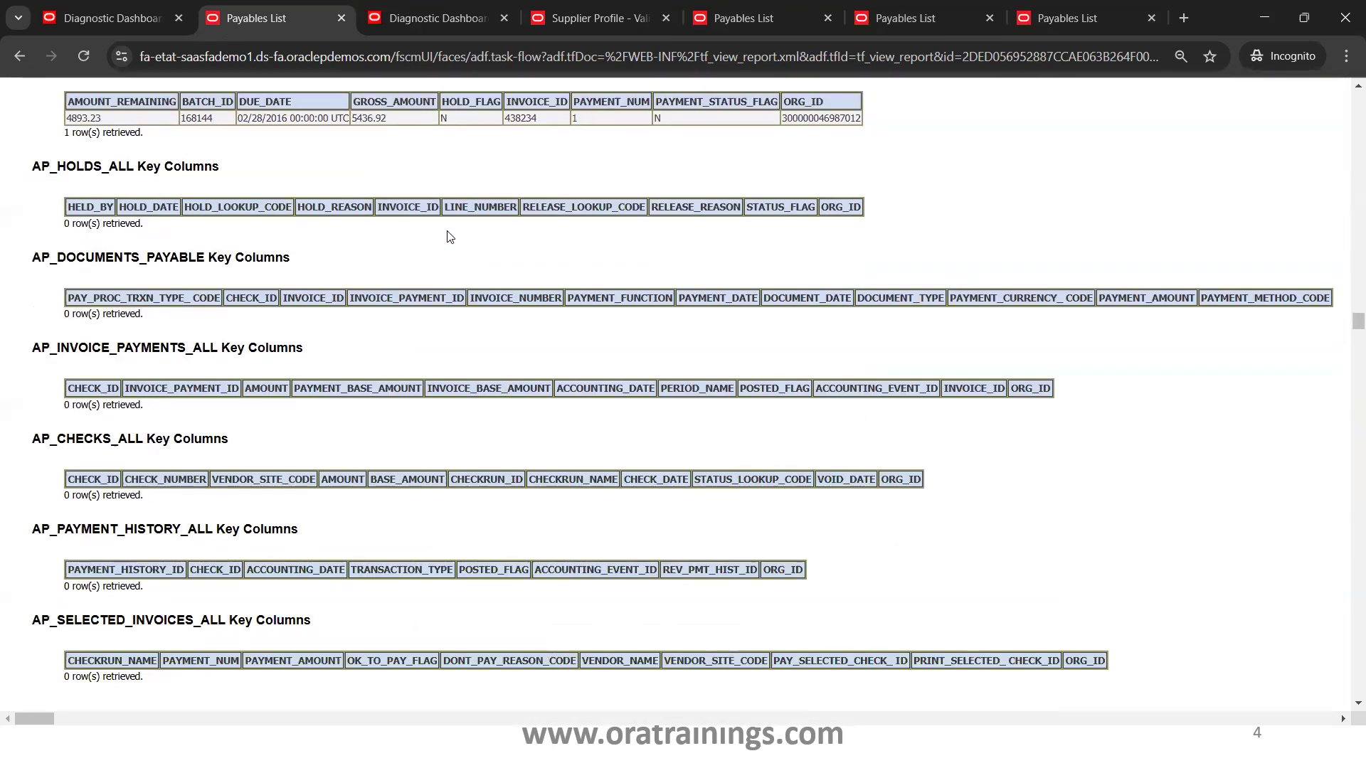
scroll(450, 236, "down", 10)
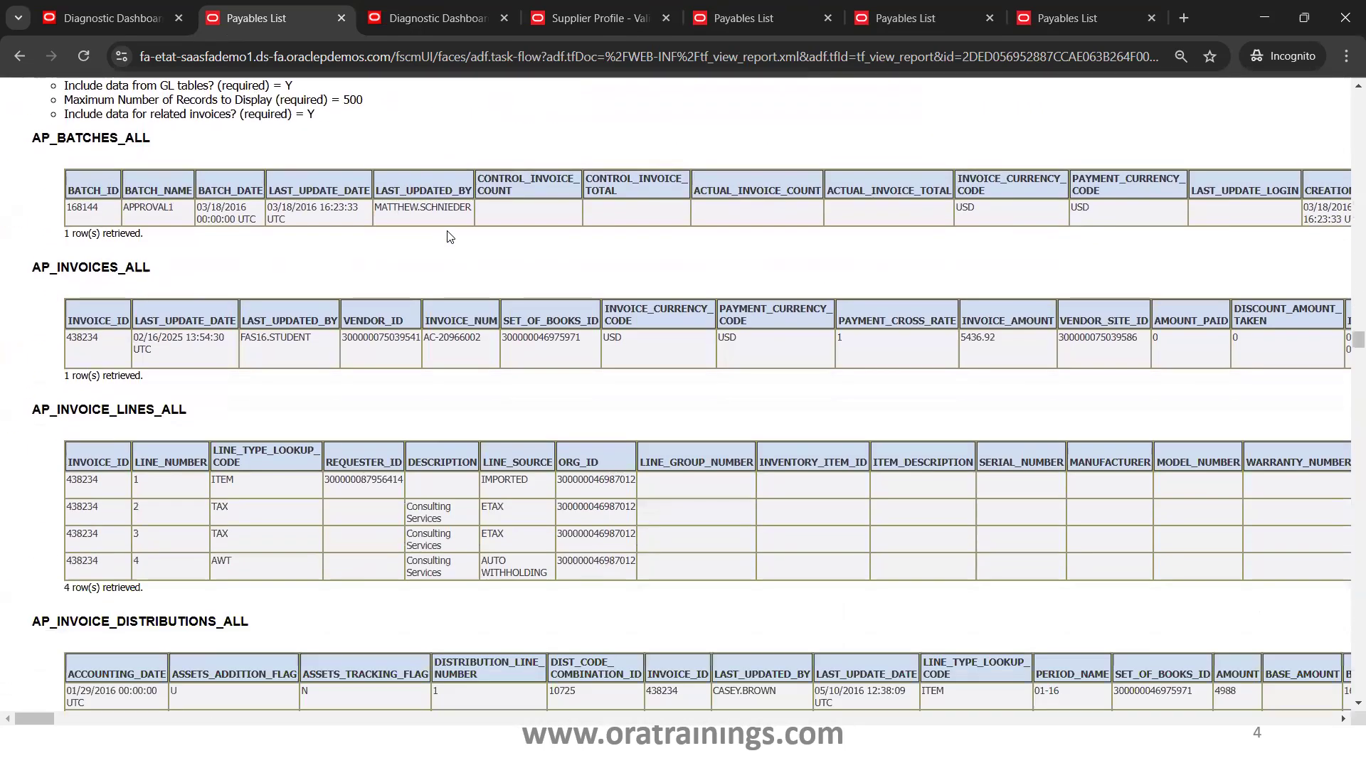
scroll(450, 237, "down", 2)
scroll(450, 237, "down", 5)
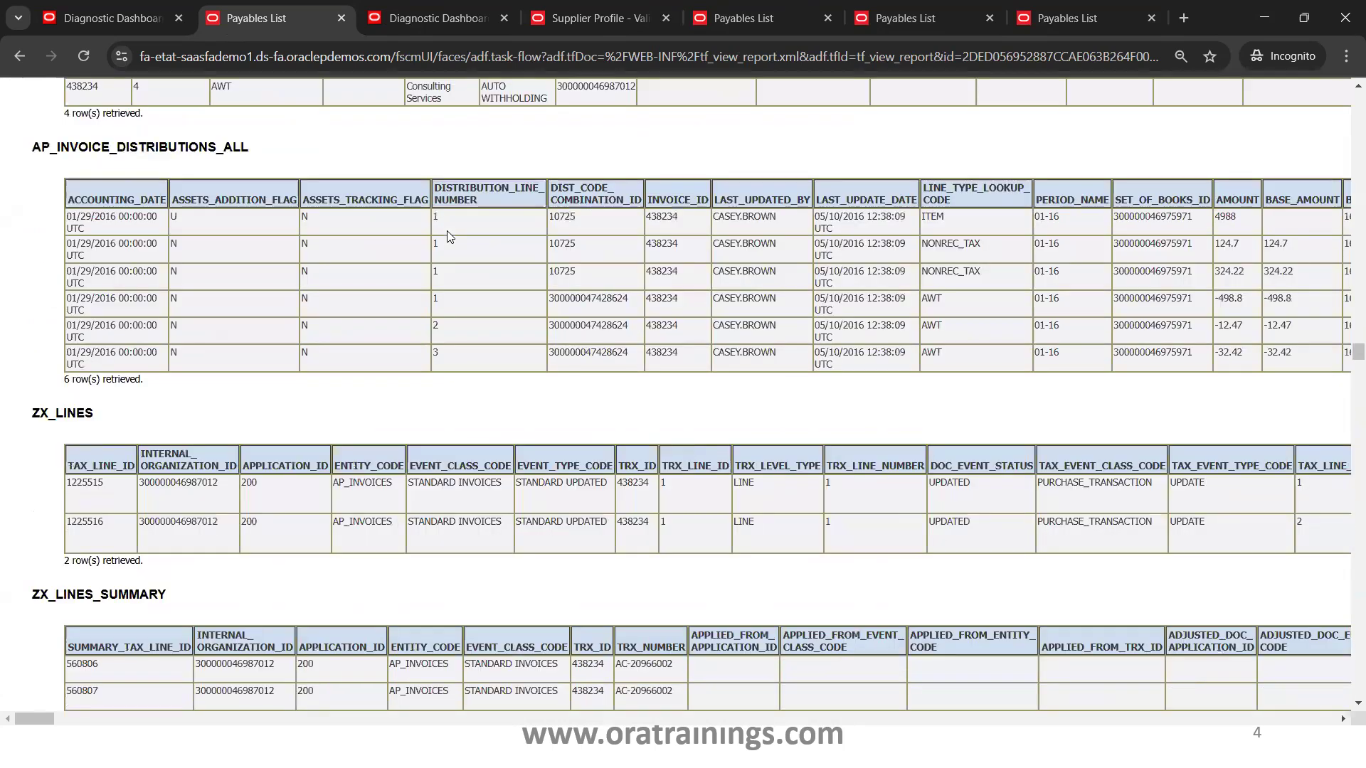
scroll(449, 237, "down", 7)
scroll(448, 234, "down", 12)
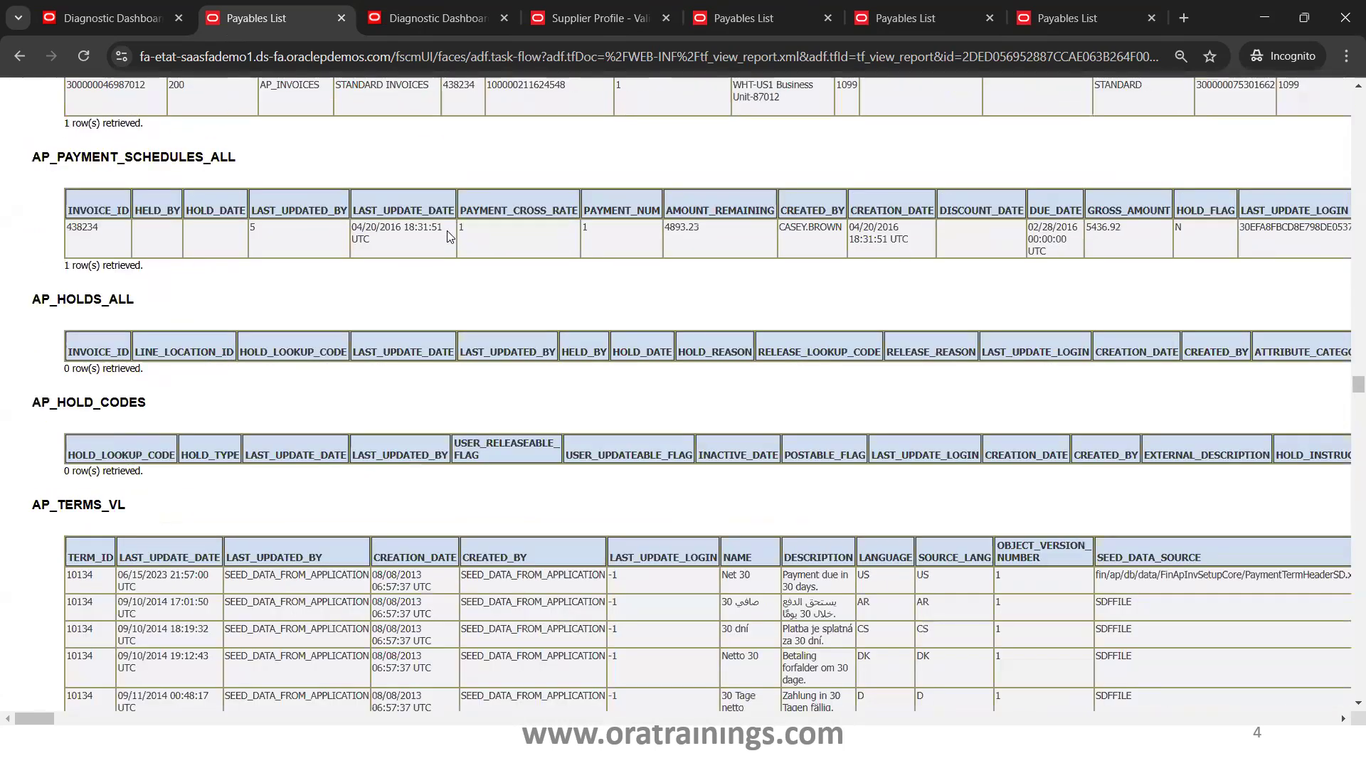
scroll(449, 237, "down", 1)
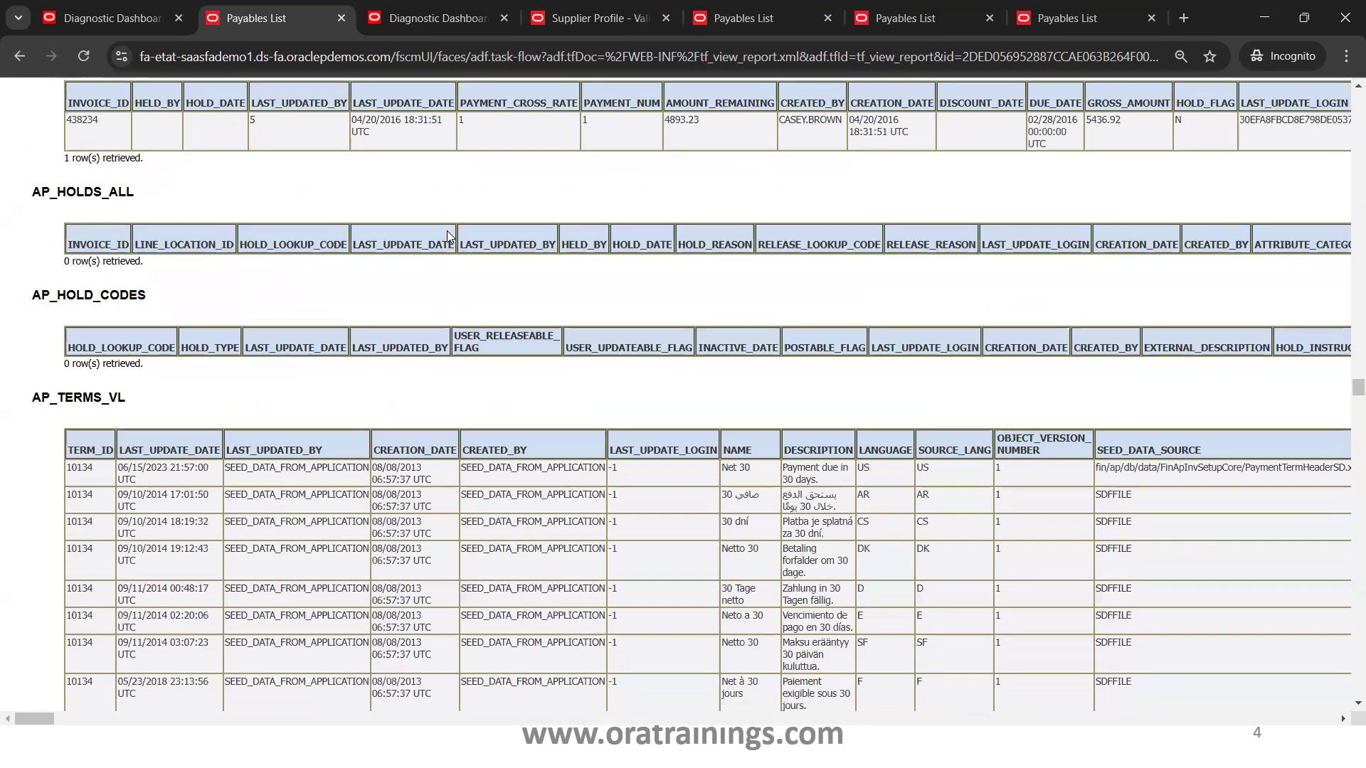
scroll(450, 237, "down", 8)
scroll(448, 237, "down", 10)
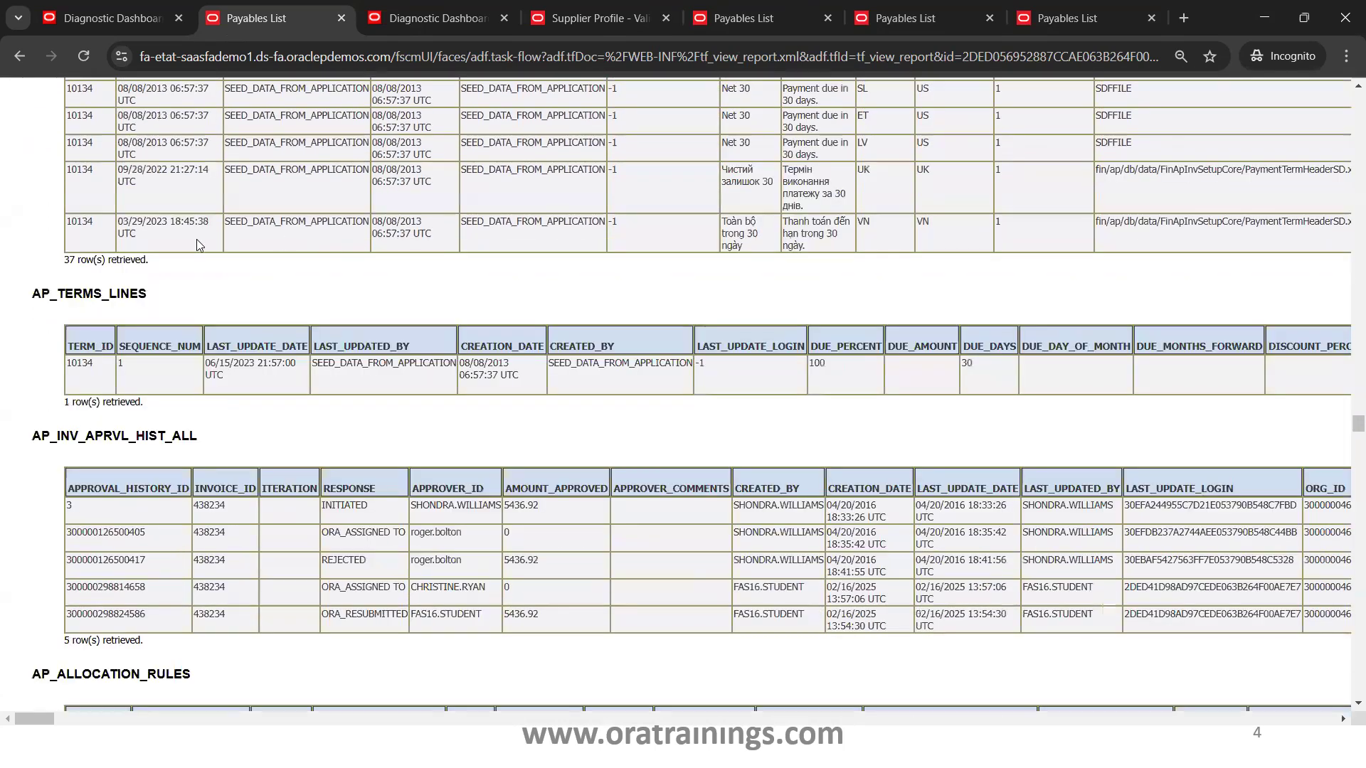
scroll(113, 277, "down", 2)
double_click(114, 284)
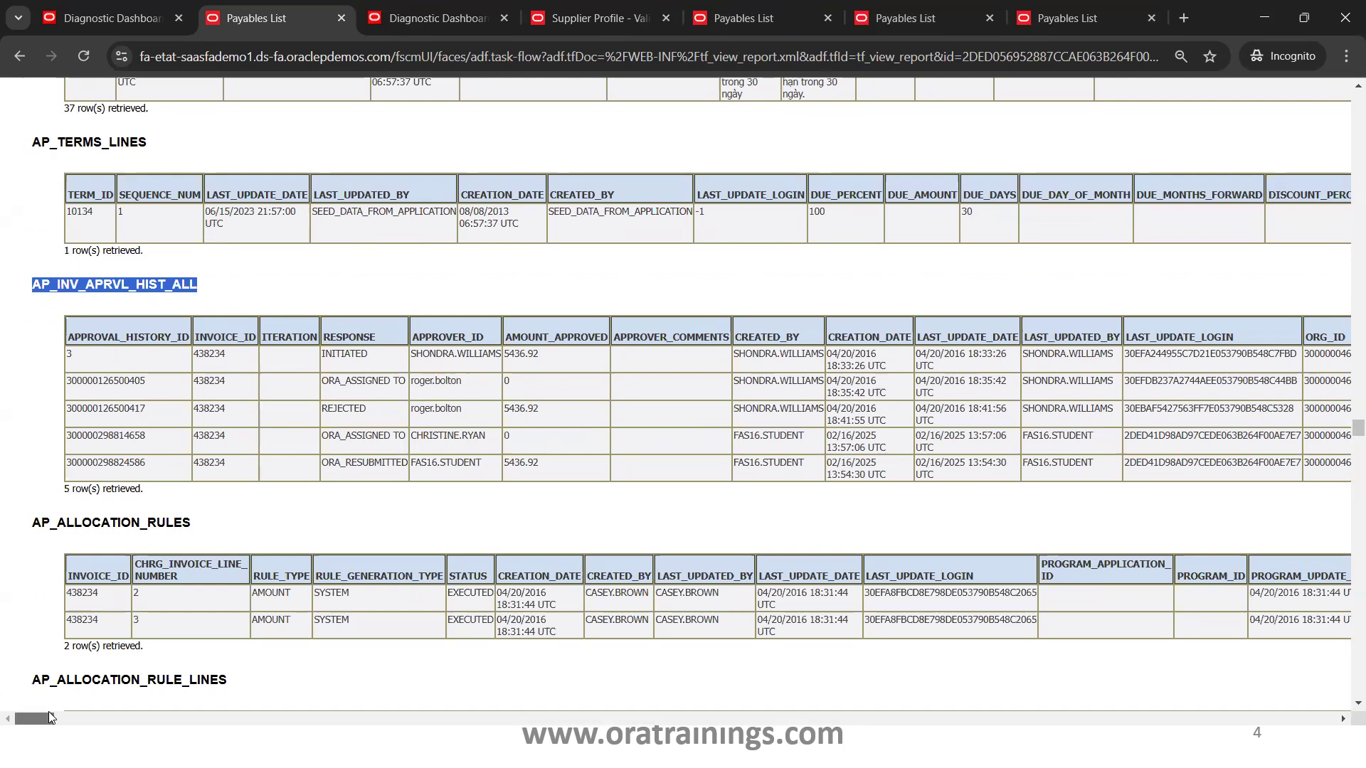
left_click_drag(48, 713, 98, 735)
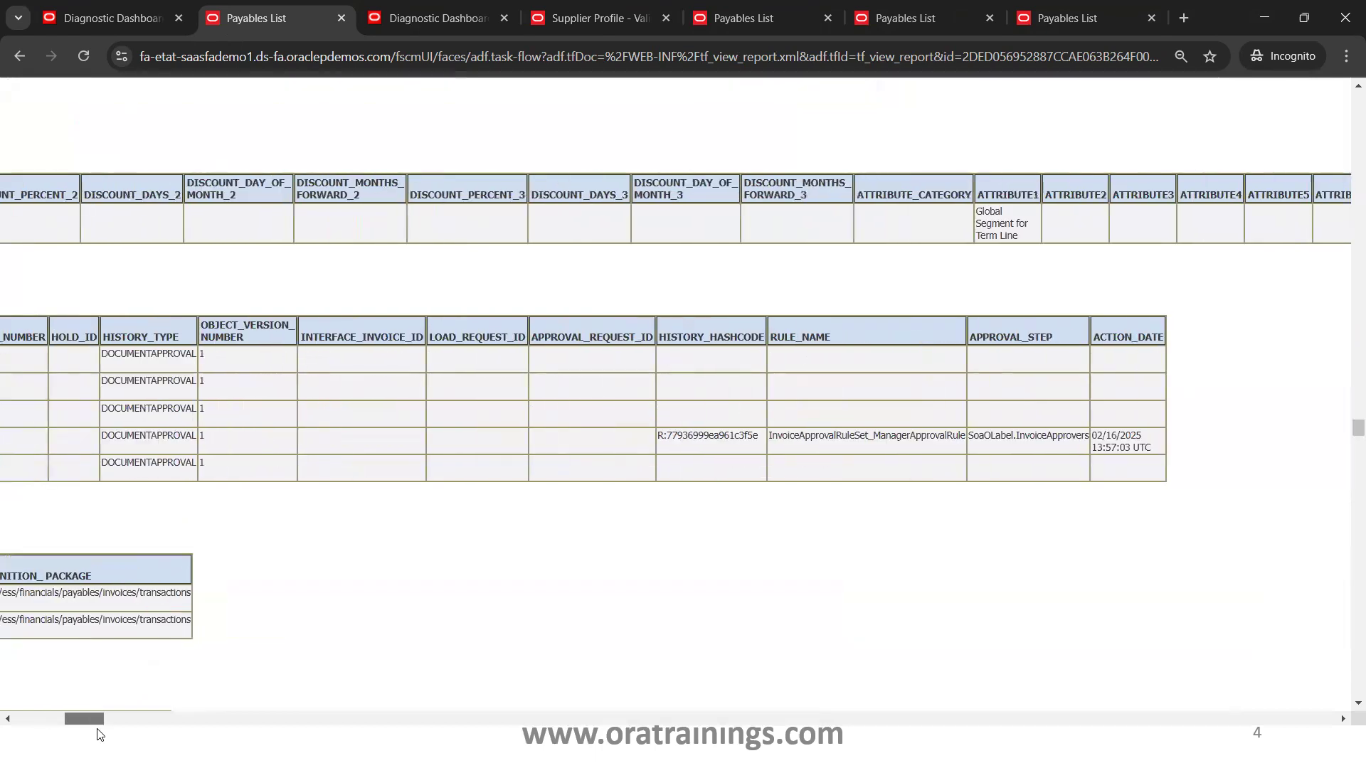
double_click(777, 343)
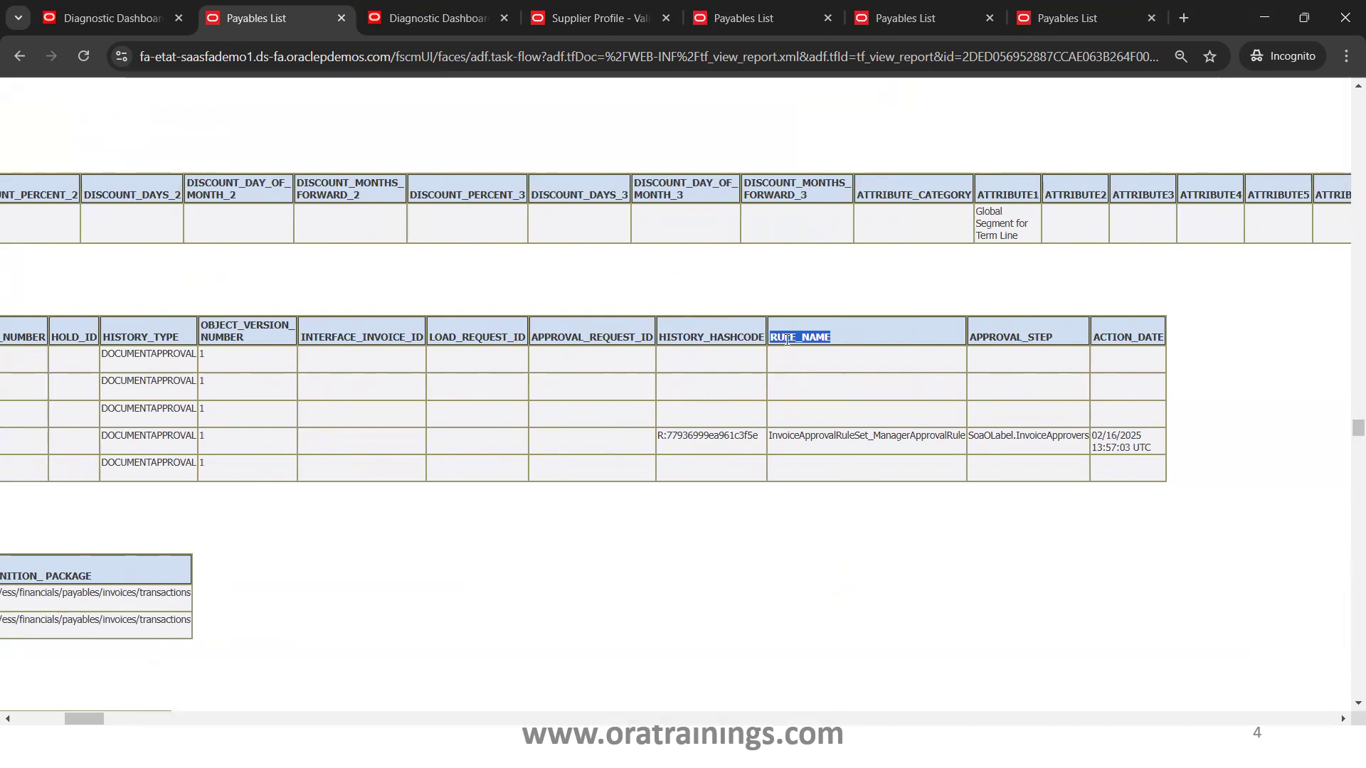
left_click(60, 719)
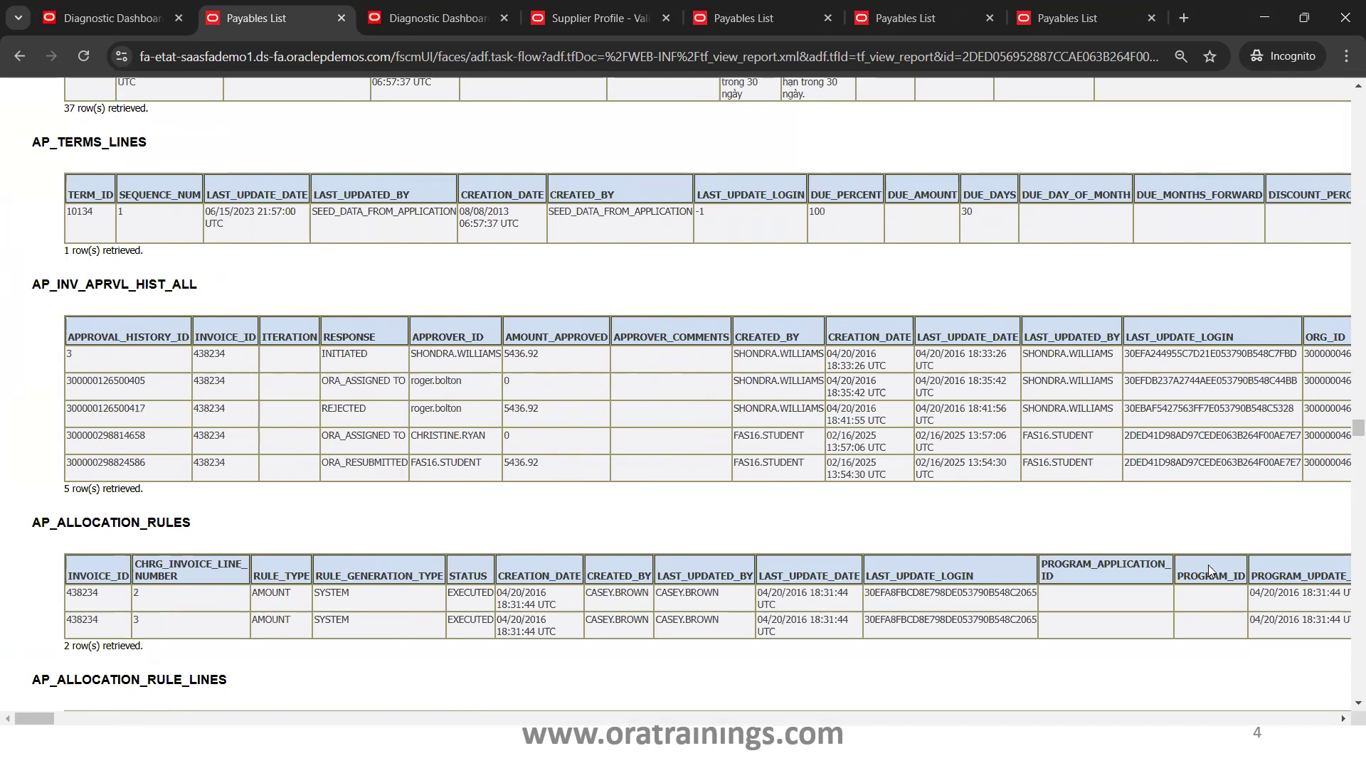
Step: Go back to the Diagnostic Dashboard tab listing four completed runs with No Issues
left_click(106, 17)
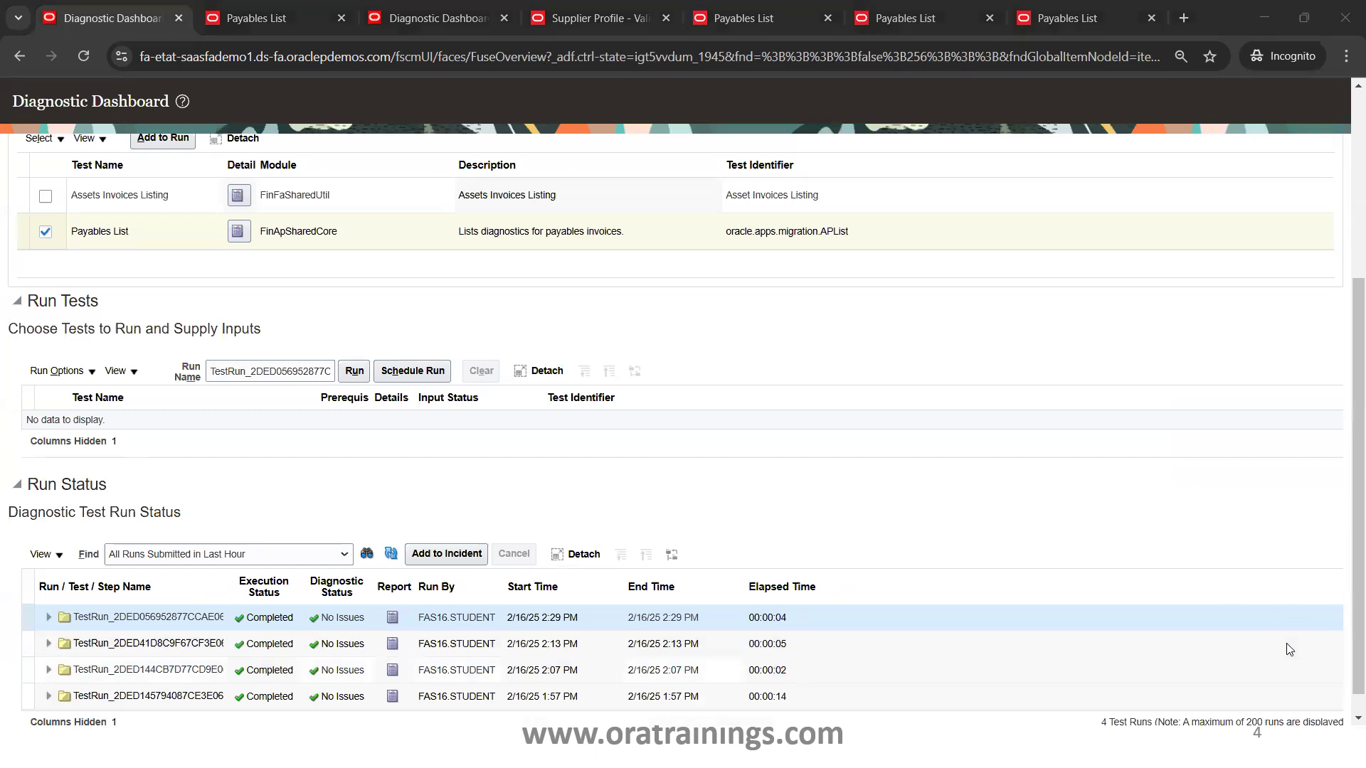
left_click(985, 329)
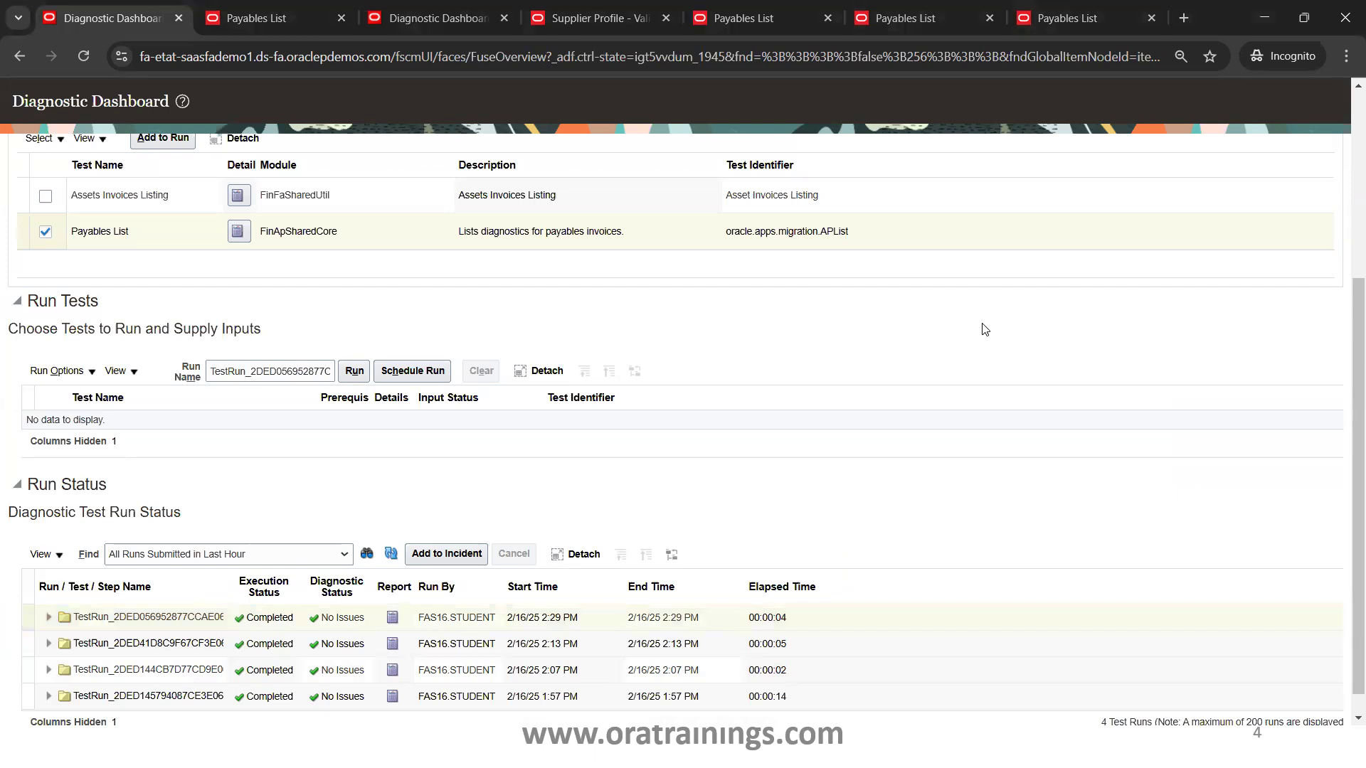